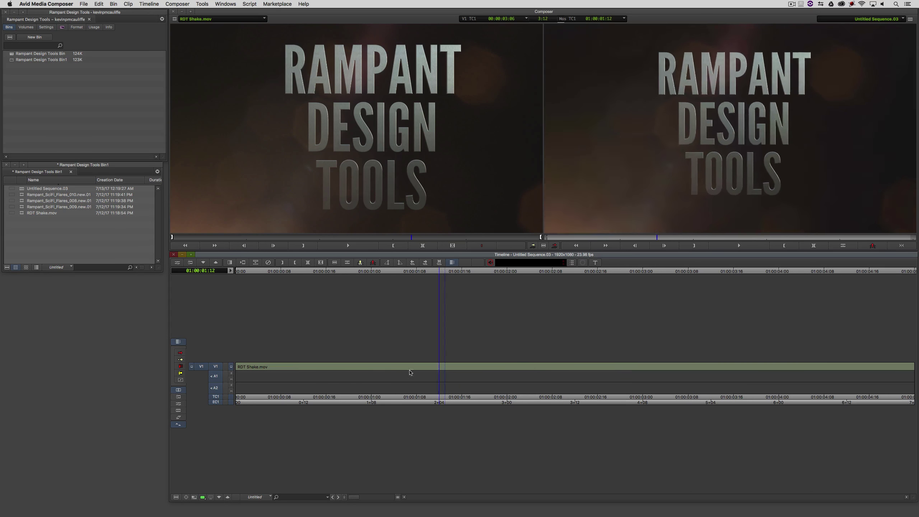
Open the Effect Palette with Cmd+8 so mocha Pro is listed beside the bins.
key(super+8)
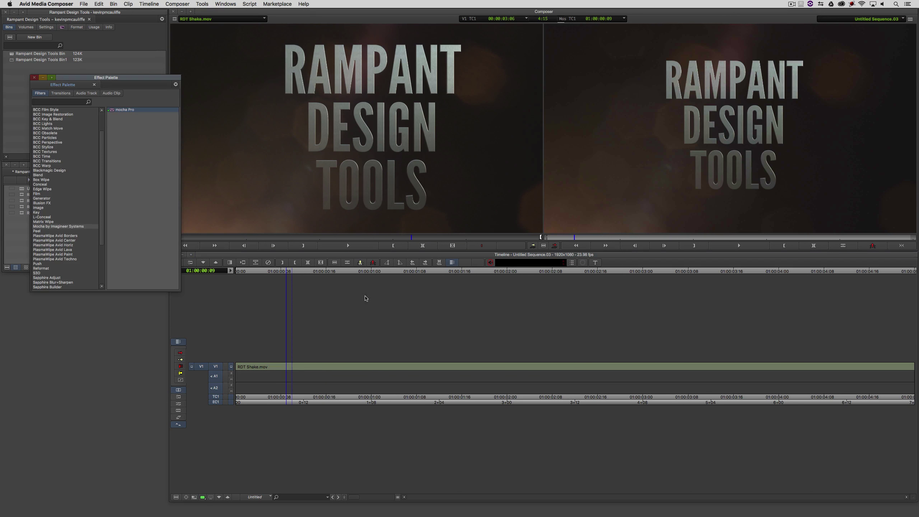
Drop mocha Pro onto the RDT Shake.mov clip on V1, park at 01:00:01:20, and open its Effect Editor.
drag(129, 80, 110, 78)
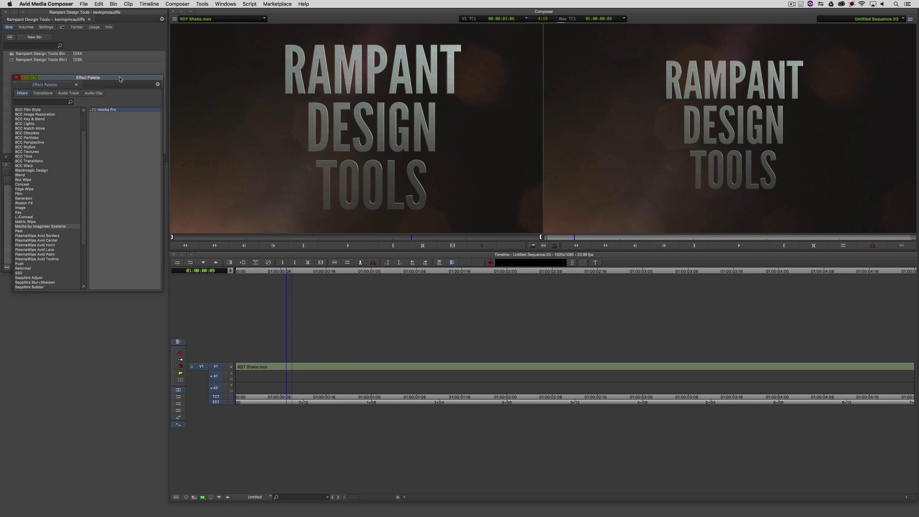
drag(102, 115, 477, 367)
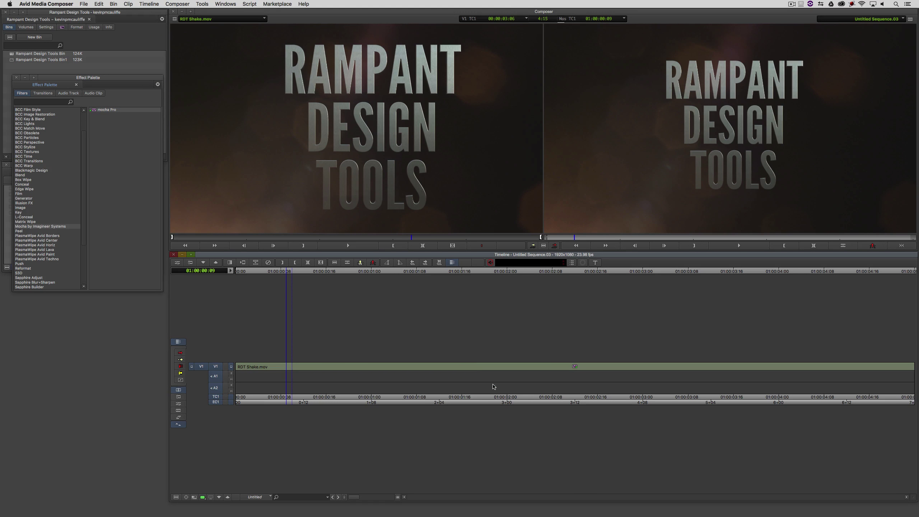
drag(549, 375, 486, 379)
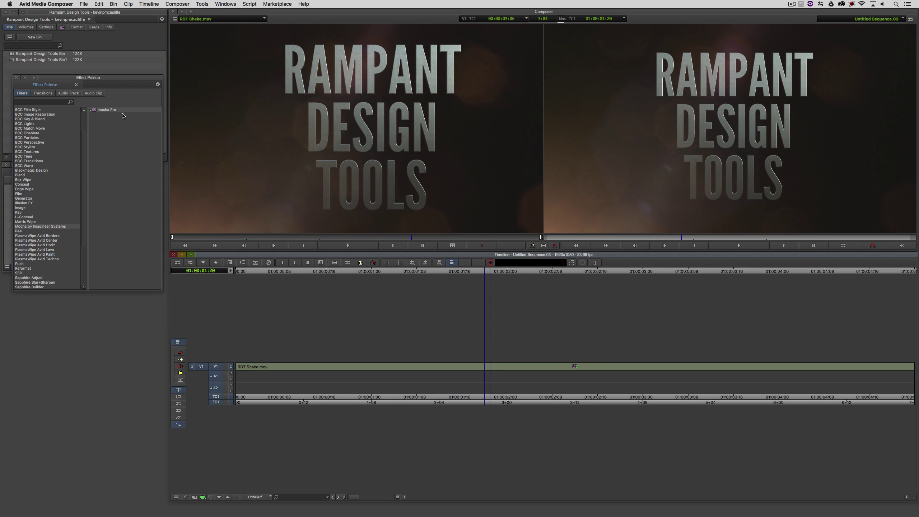
key(super+8)
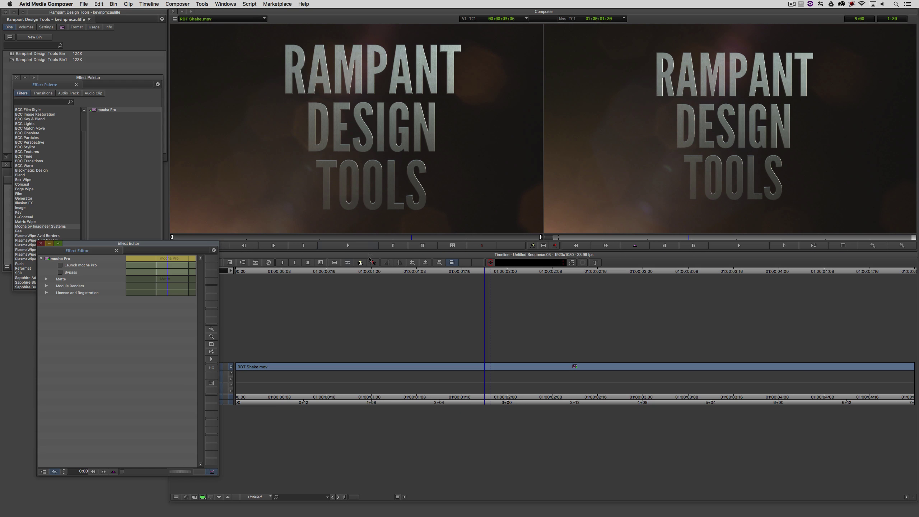
Launch mocha Pro from the Effect Editor for the RDT Shake.mov clip.
drag(181, 230, 175, 202)
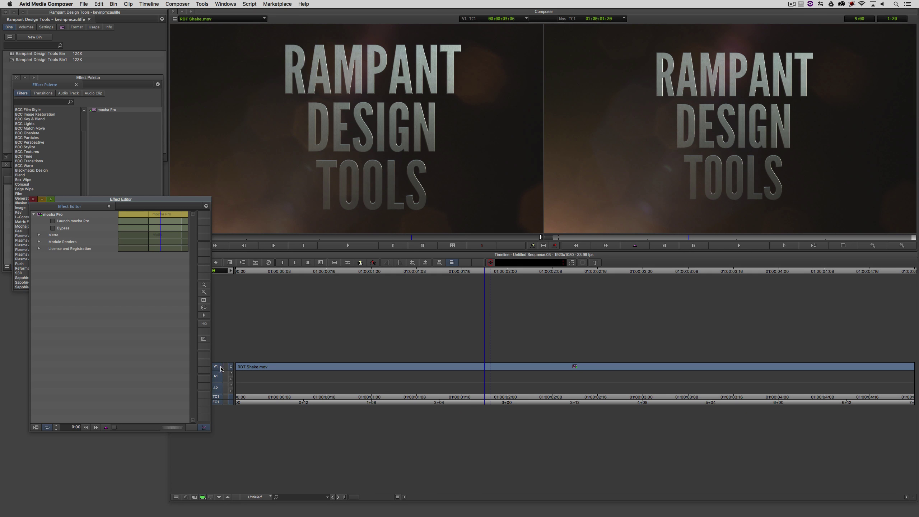
click(203, 498)
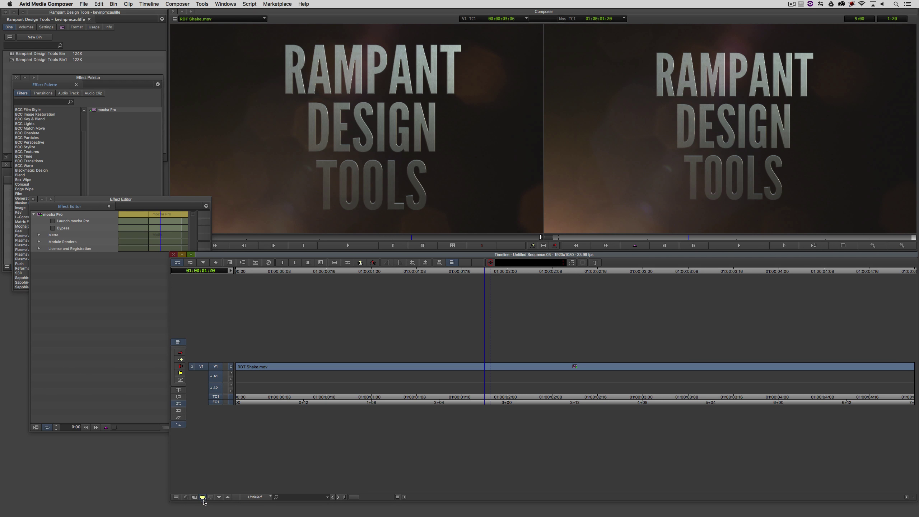
click(96, 297)
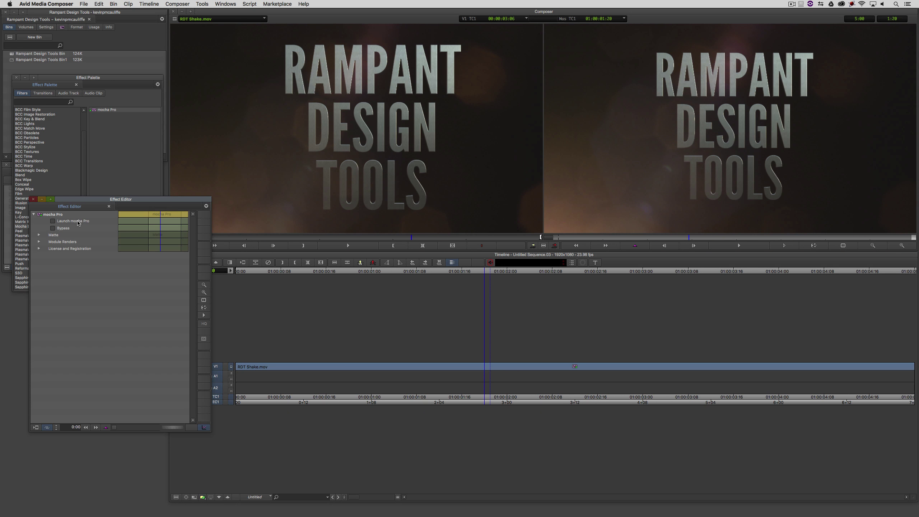
click(77, 223)
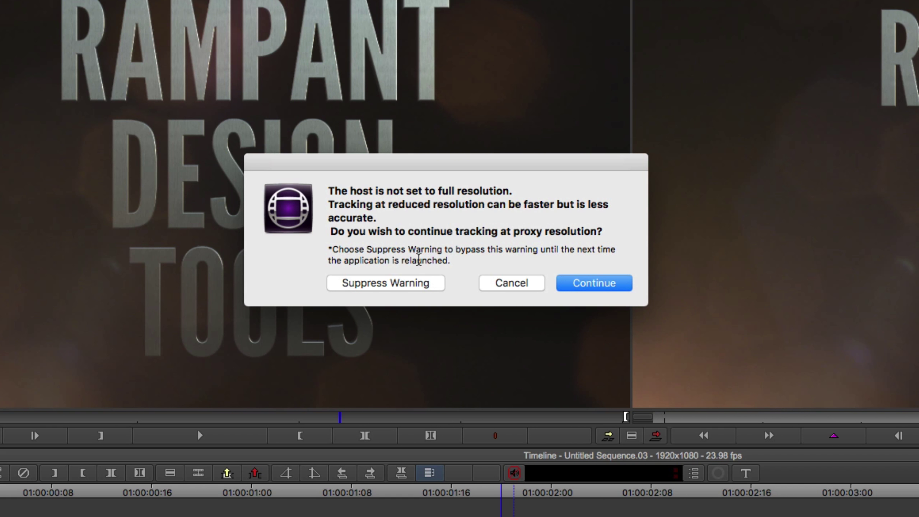
Dismiss the proxy-resolution warning and bring the Effect Editor back to the front.
click(510, 284)
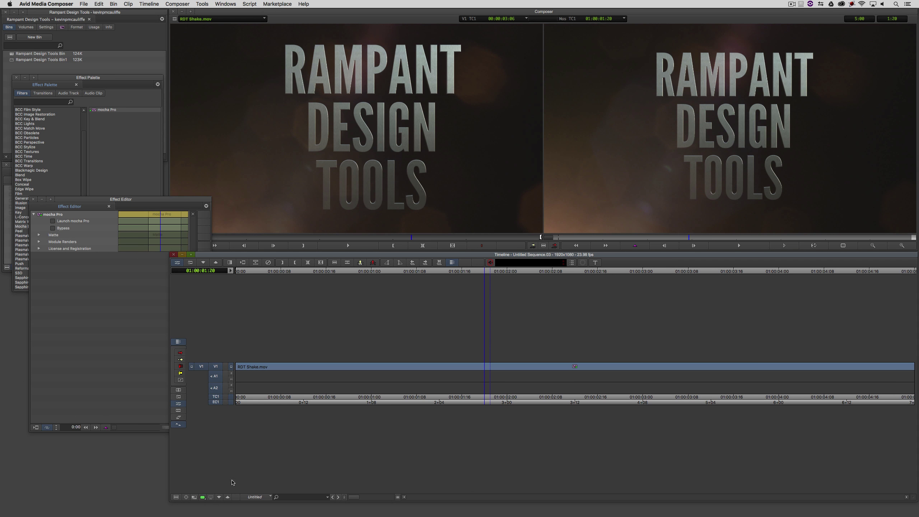
click(118, 286)
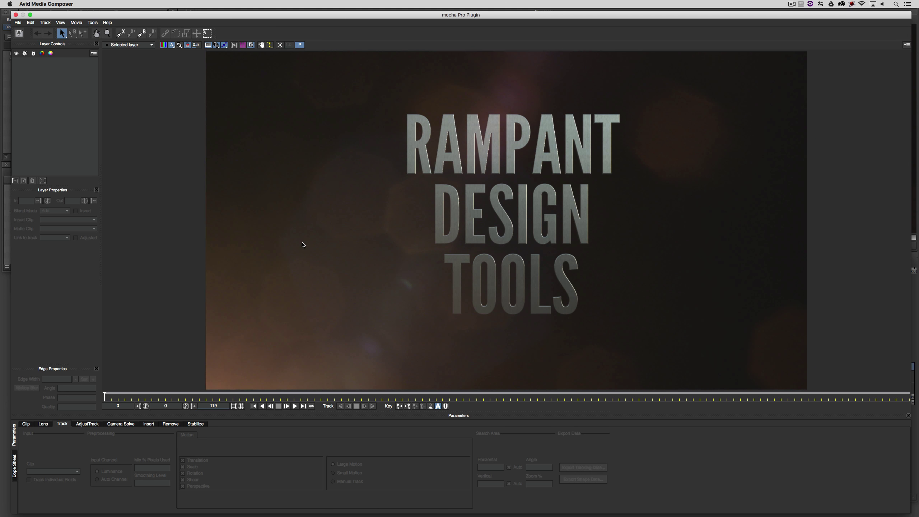
Scrub through the 119-frame shaky title, park back on frame 1, and pick the X-Spline tool.
click(355, 398)
drag(355, 397, 517, 395)
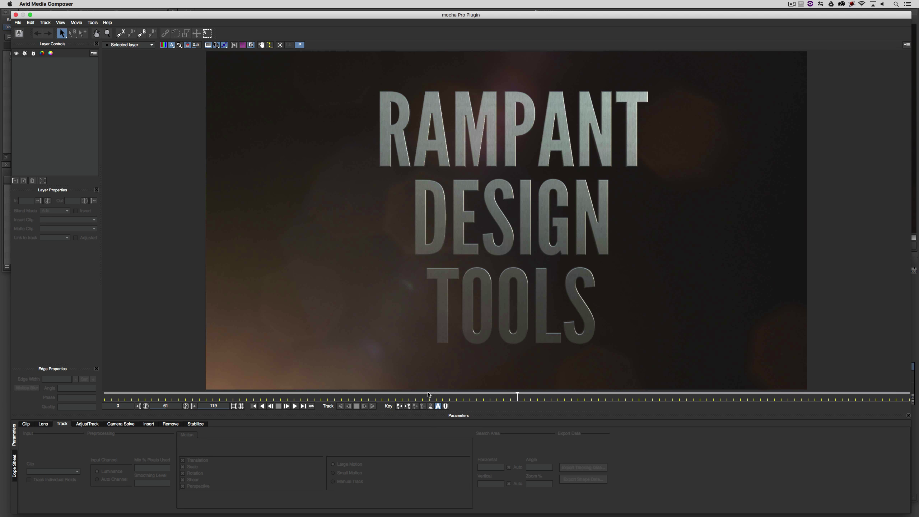
drag(517, 396, 263, 380)
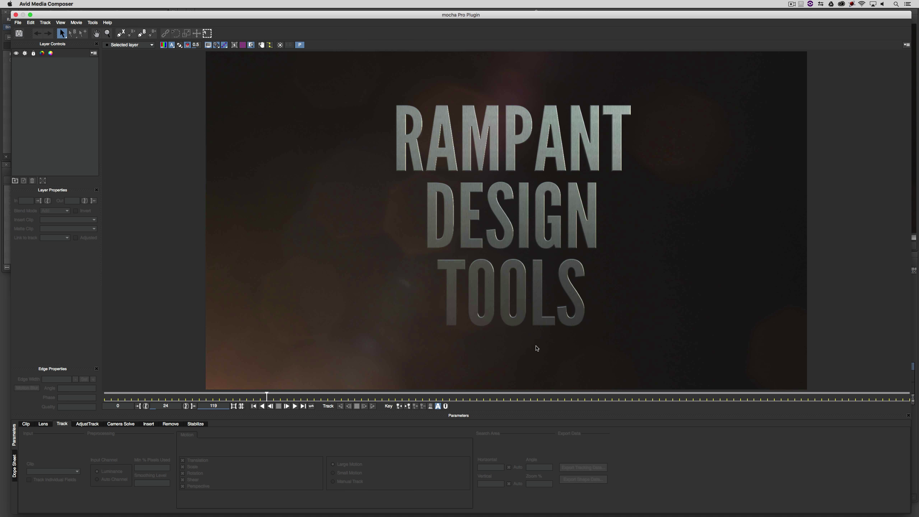
drag(266, 392, 100, 393)
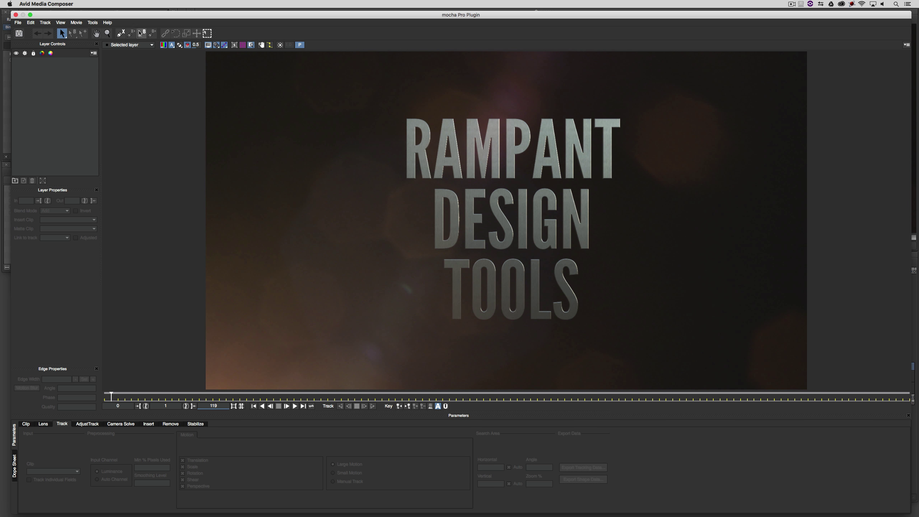
click(121, 33)
Draw a closed X-spline around the M and P of RAMPANT, nudging its top-right point inward.
click(466, 119)
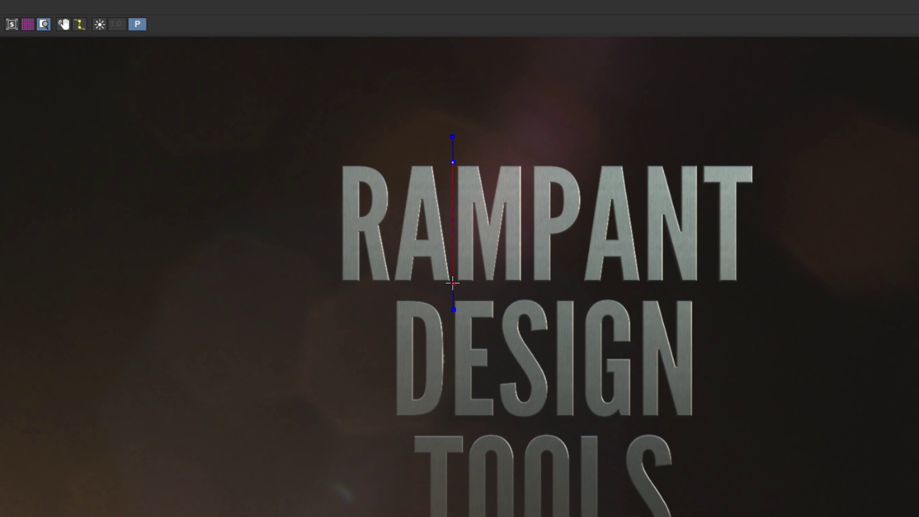
click(453, 283)
click(557, 286)
click(558, 242)
click(583, 222)
click(586, 183)
click(575, 159)
click(454, 162)
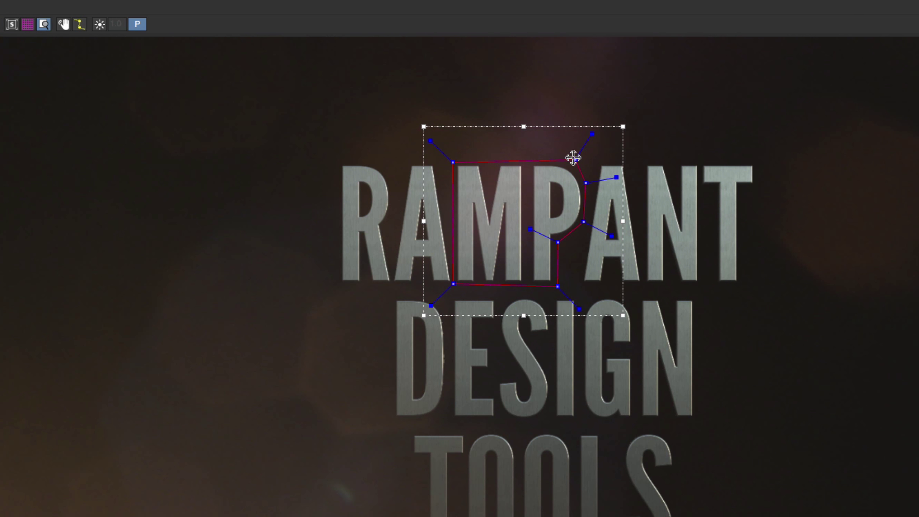
drag(576, 160, 572, 163)
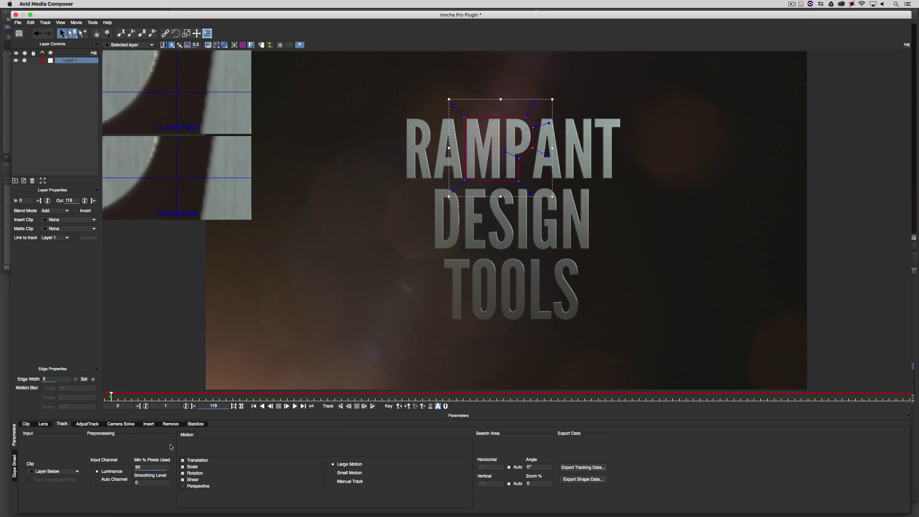
Set Min % Pixels Used to 75, exclude Shear from Motion, and track the shape forwards.
double_click(151, 467)
text(75)
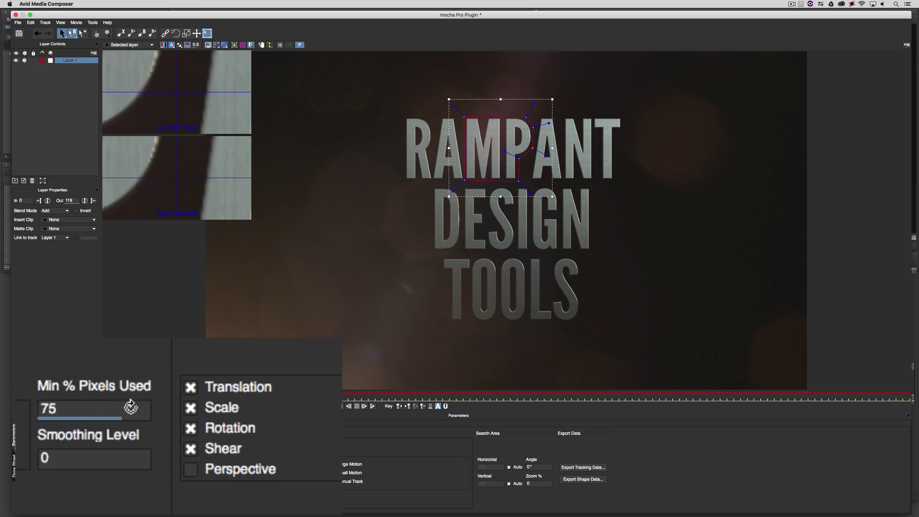
click(222, 450)
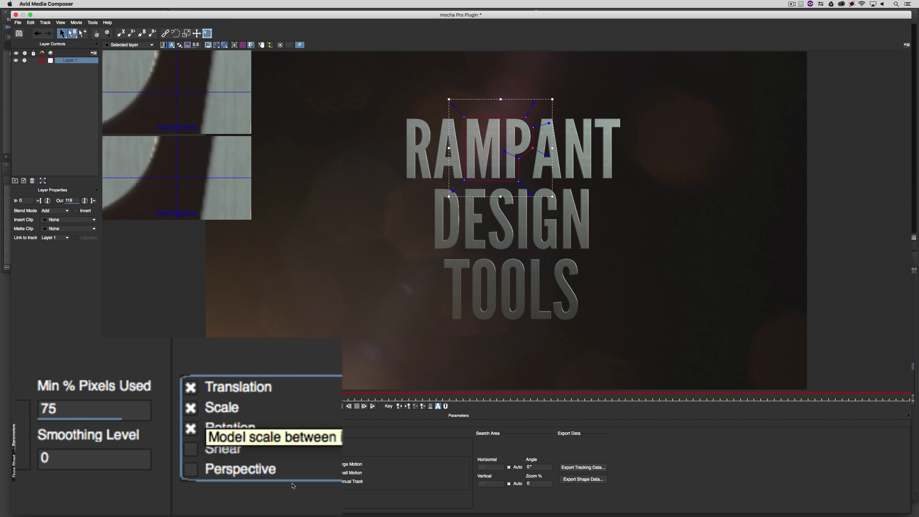
click(373, 406)
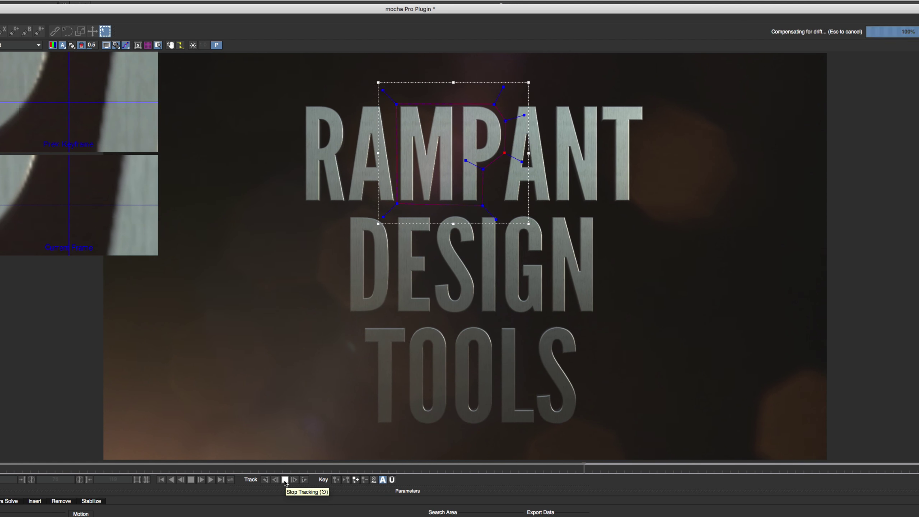
Stop tracking at frame 83 and scrub back to frame 77 to inspect the drift.
click(285, 483)
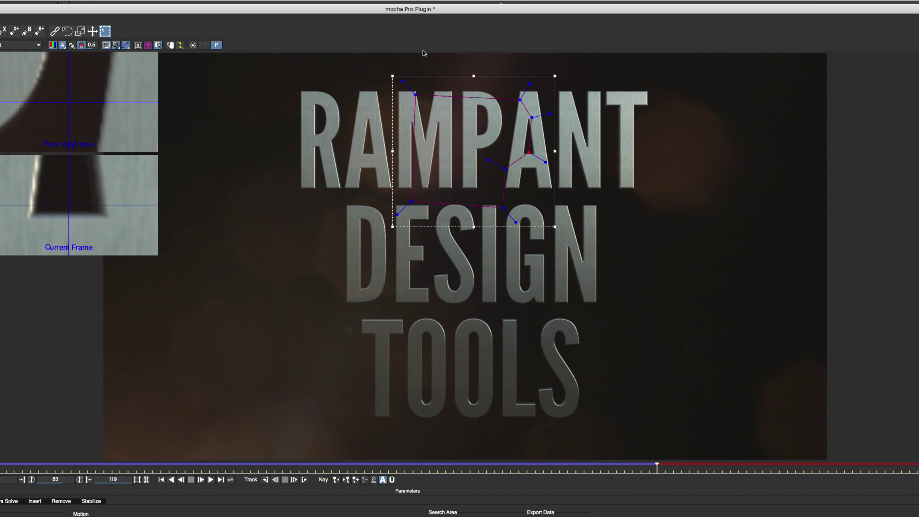
drag(656, 468, 608, 461)
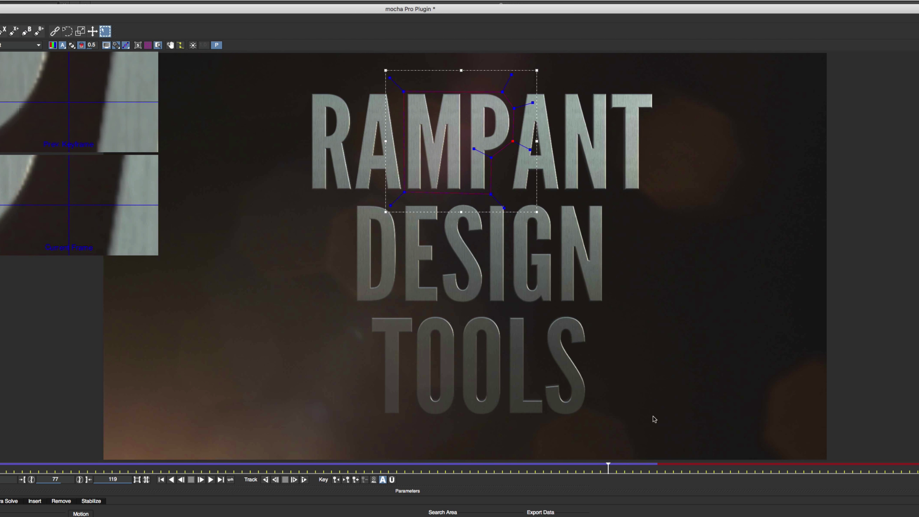
Retrack the shape one frame at a time from frame 77, stepping back once to correct drift.
click(293, 480)
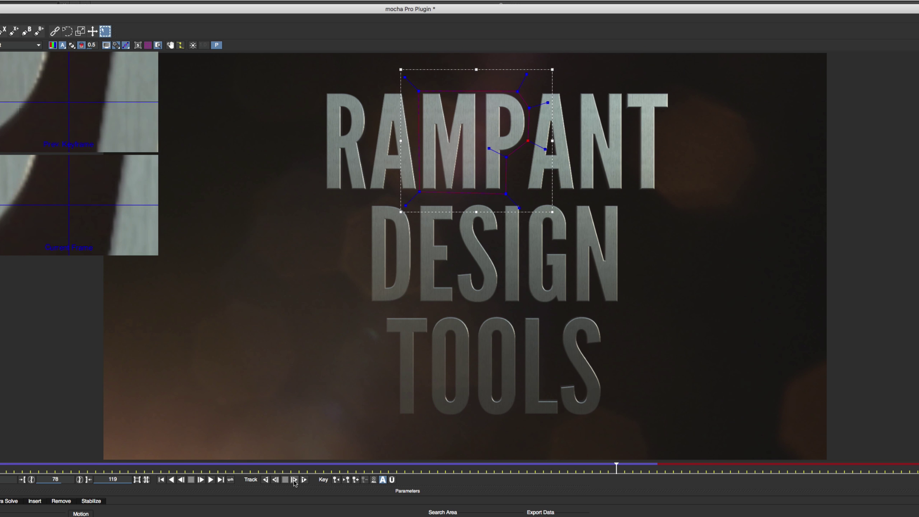
click(294, 480)
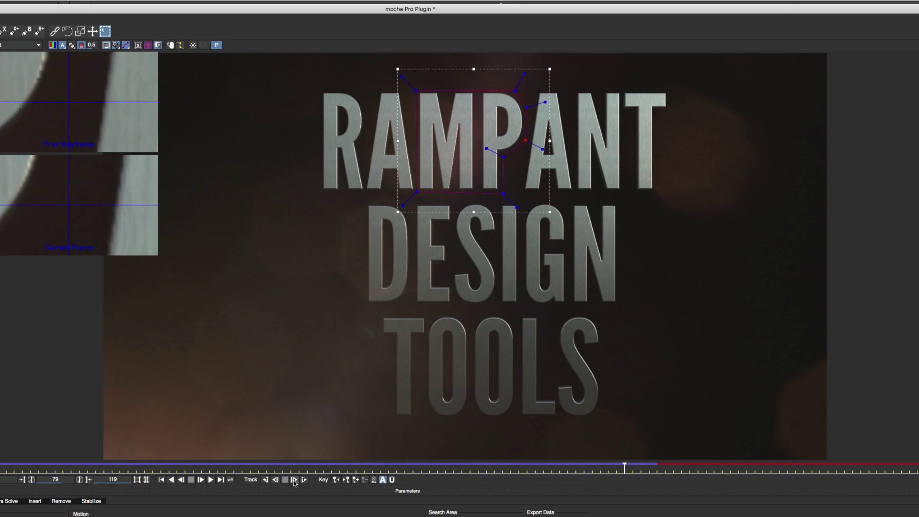
click(294, 479)
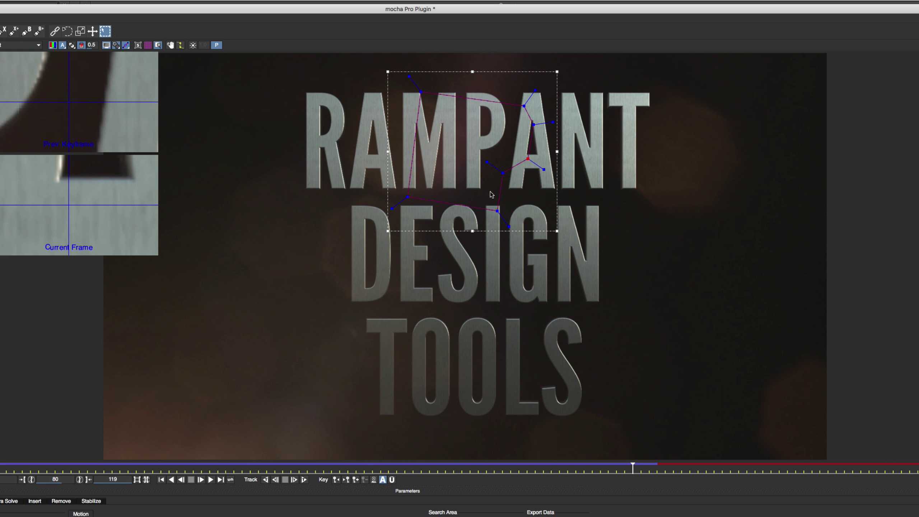
click(275, 480)
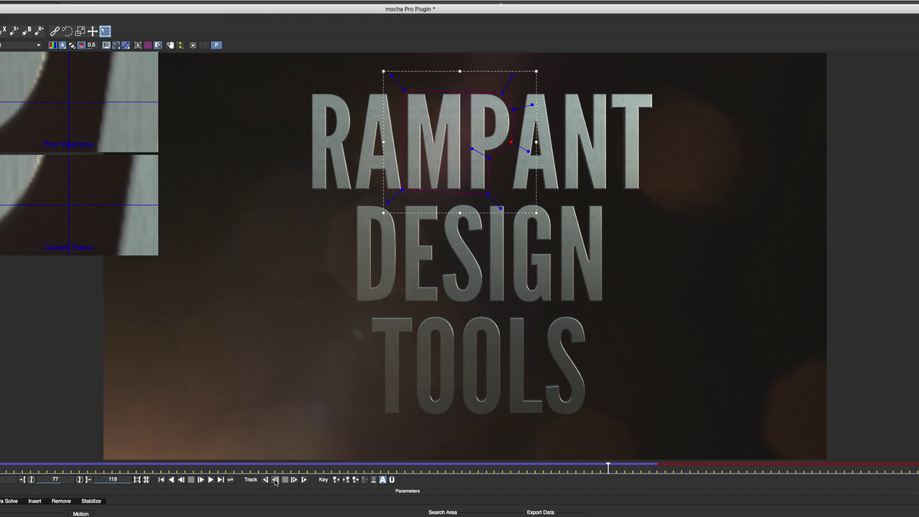
click(294, 480)
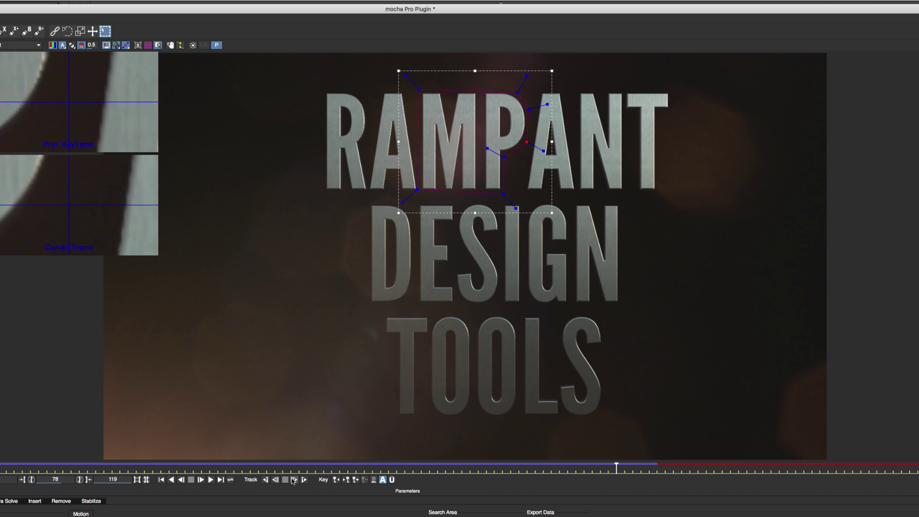
click(294, 480)
click(294, 479)
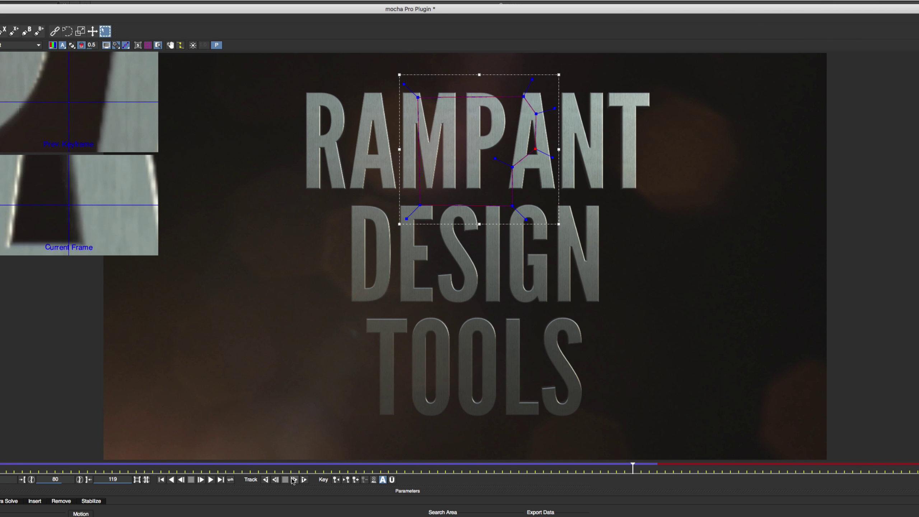
click(294, 480)
click(294, 480)
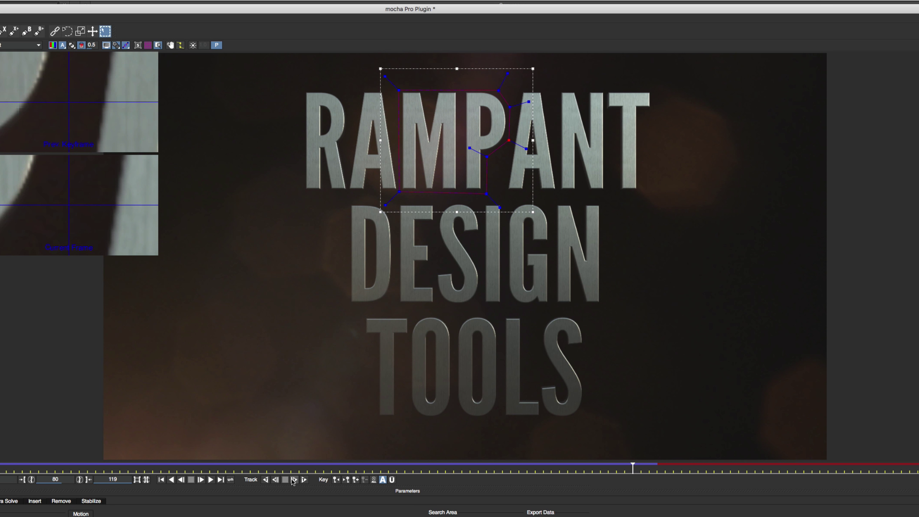
click(294, 480)
click(294, 480)
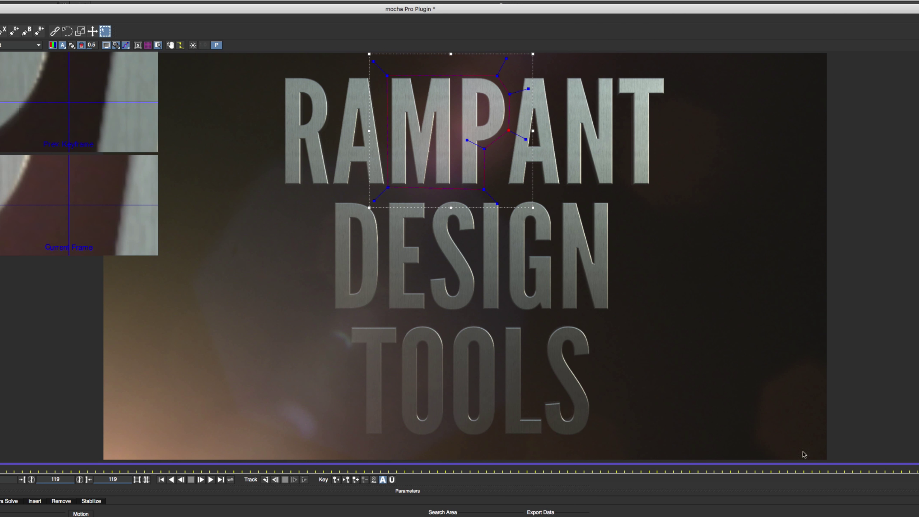
Show the planar surface and drag its corners back onto the RAMPANT lettering on frame 119.
click(139, 45)
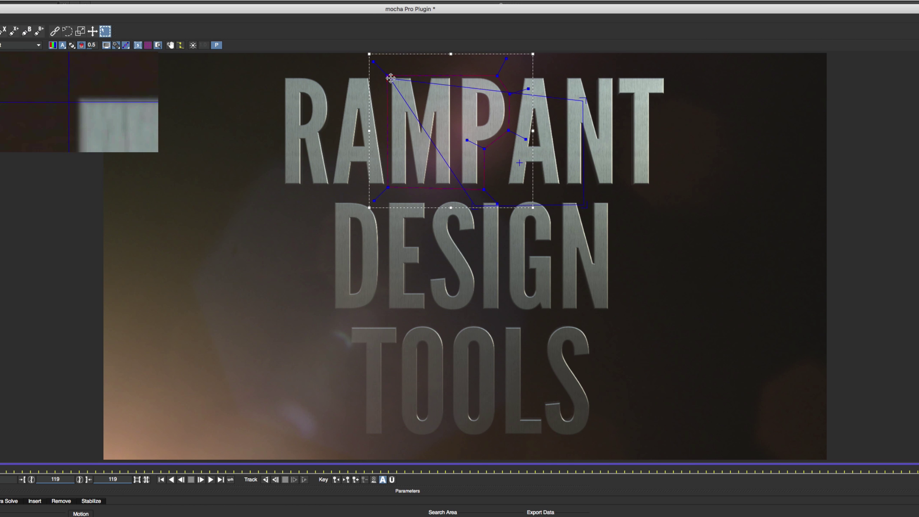
drag(483, 211, 391, 183)
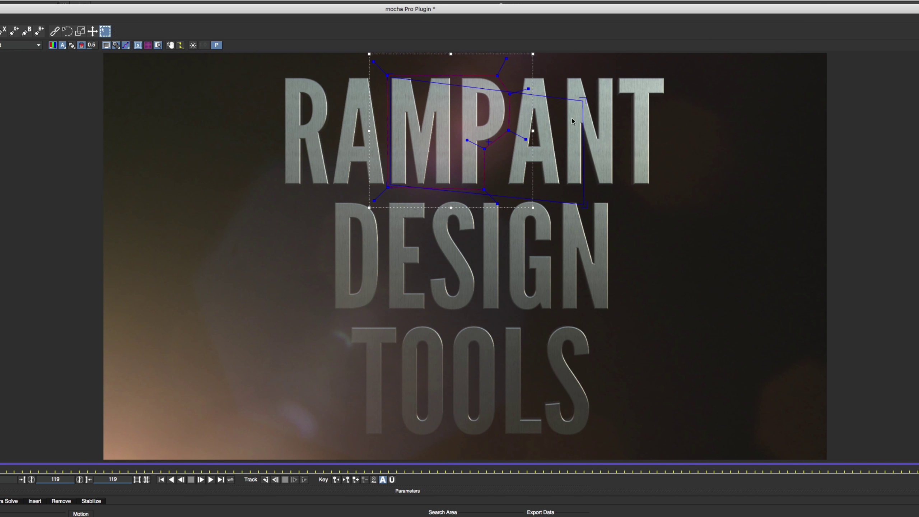
drag(583, 100, 506, 75)
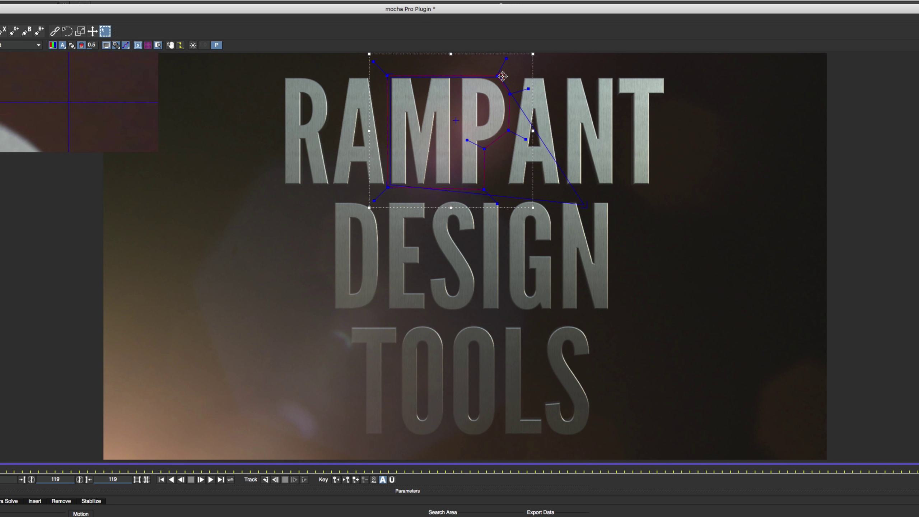
drag(587, 209, 517, 192)
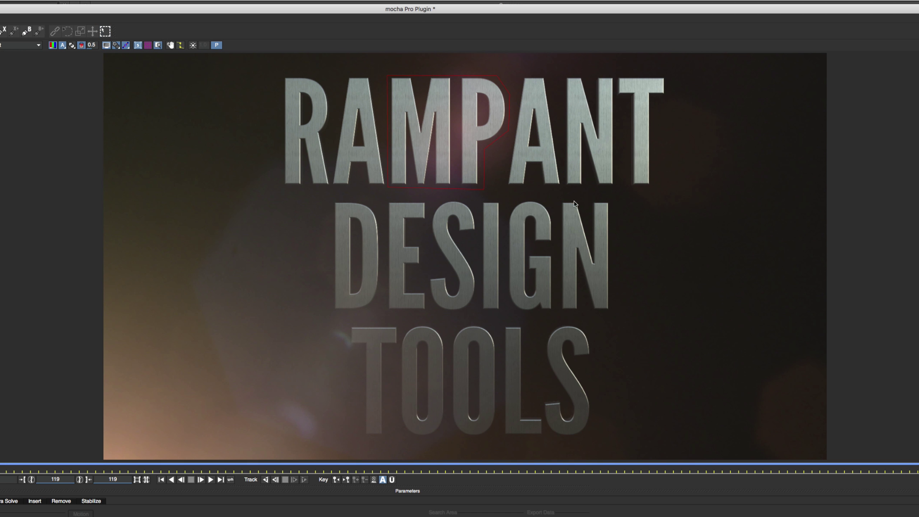
click(483, 181)
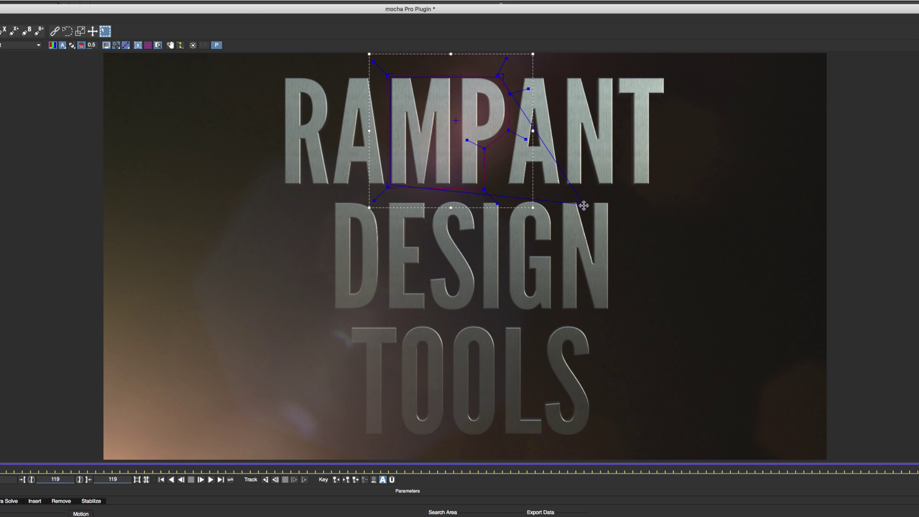
drag(583, 205, 523, 171)
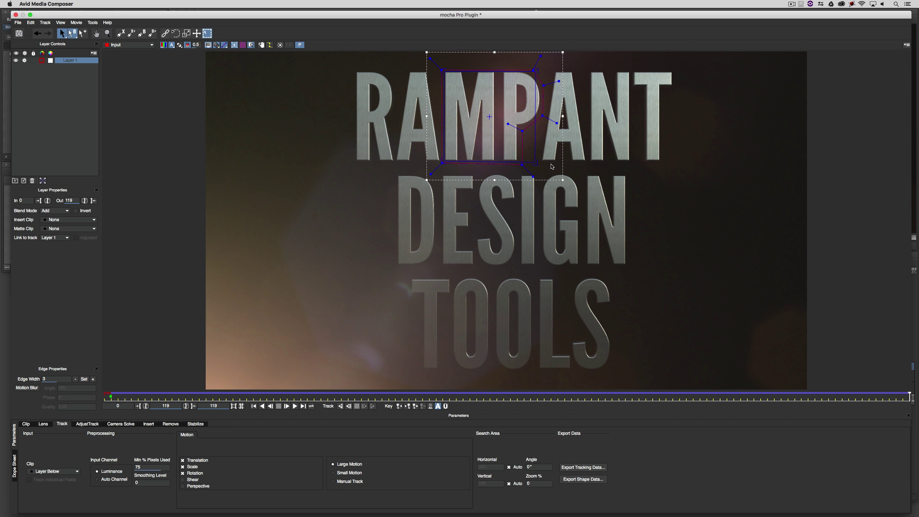
Overlay a grid on the tracked planar surface and zoom the viewer out to the full frame.
click(244, 45)
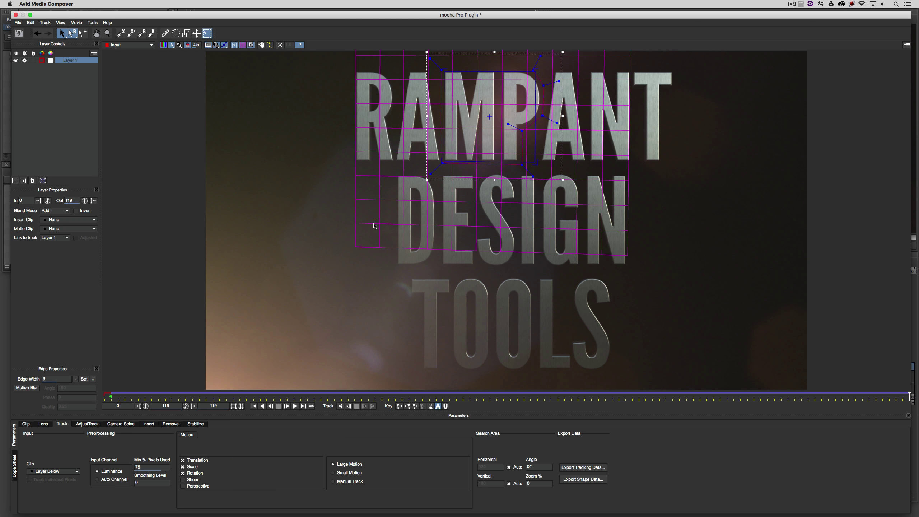
click(469, 397)
key(z)
drag(369, 230, 369, 267)
key(s)
Play back the track from near the clip start, then bring up the Export Tracking Data settings.
drag(469, 397, 219, 397)
key(space)
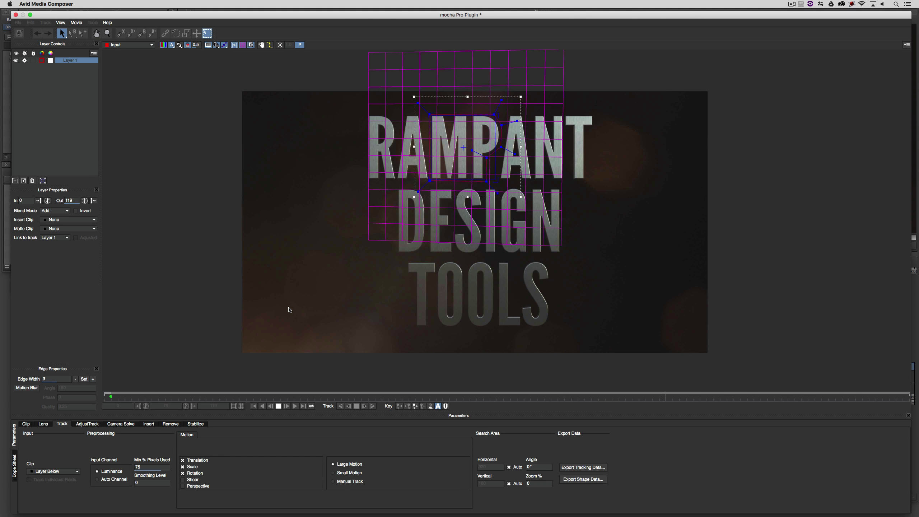
key(space)
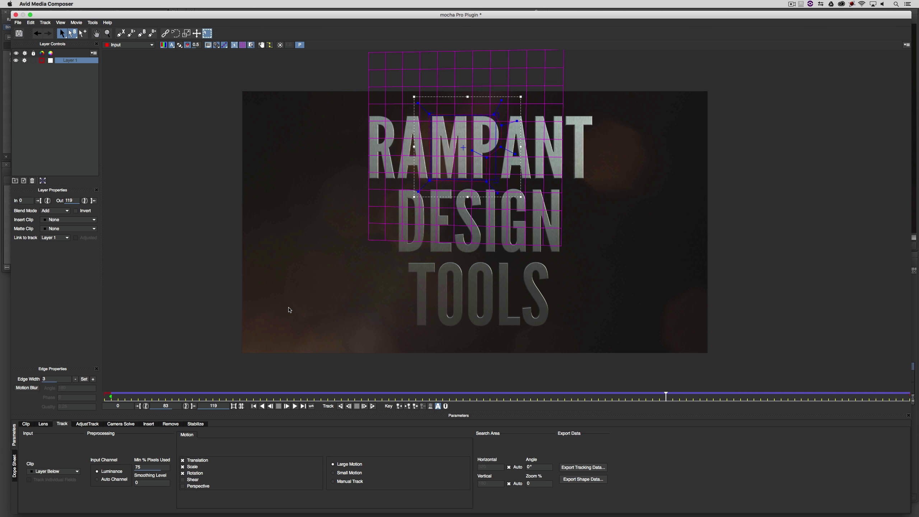
click(585, 468)
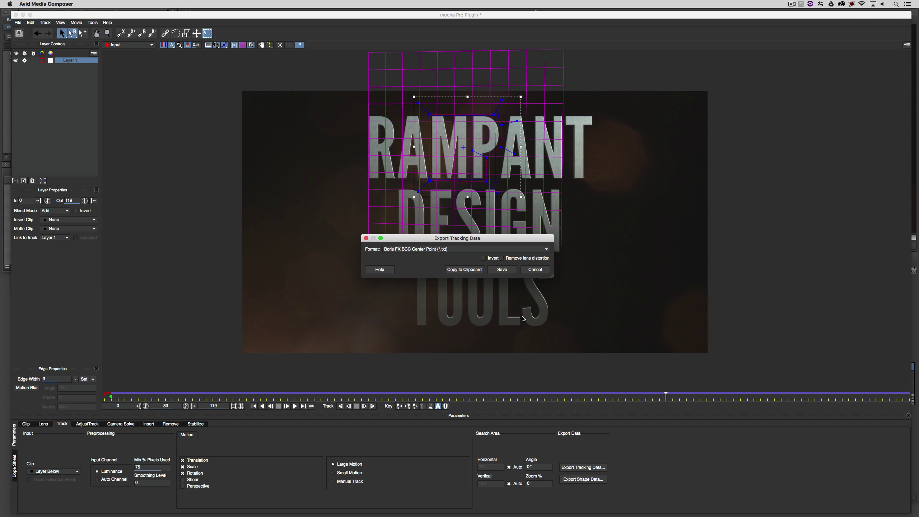
Cancel the tracking-data export, close Mocha Pro with Don't Save, and hide Media Composer.
click(523, 270)
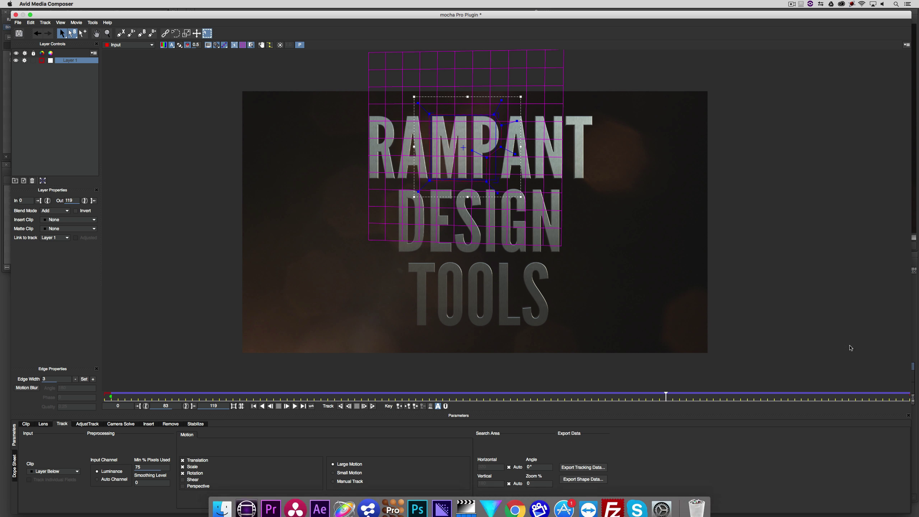
click(16, 14)
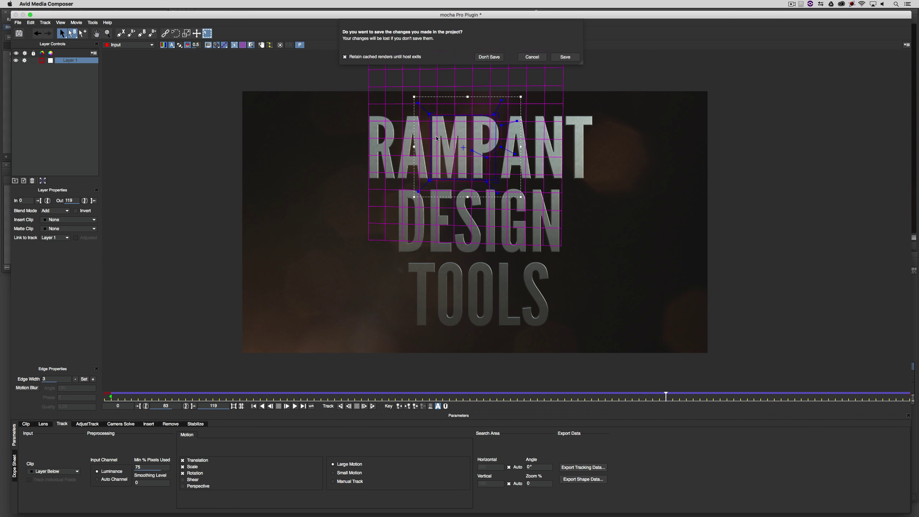
click(496, 57)
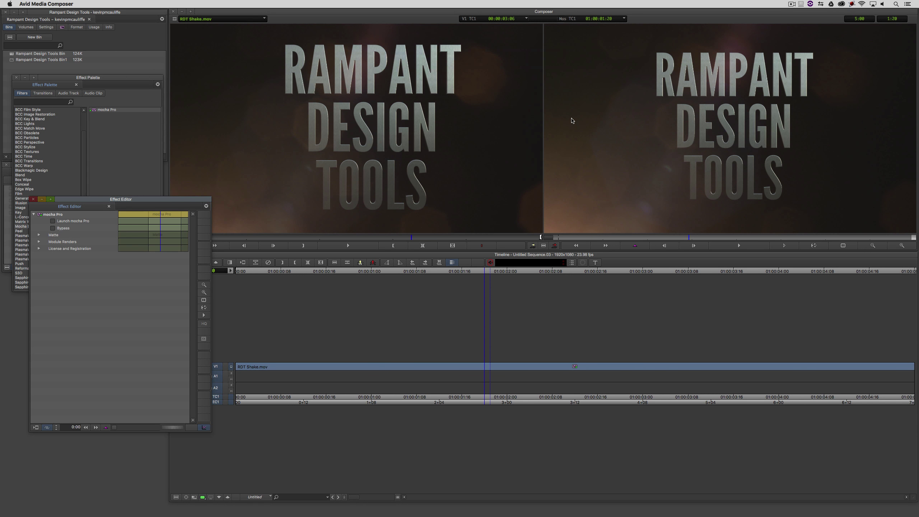
key(super+h)
double_click(897, 143)
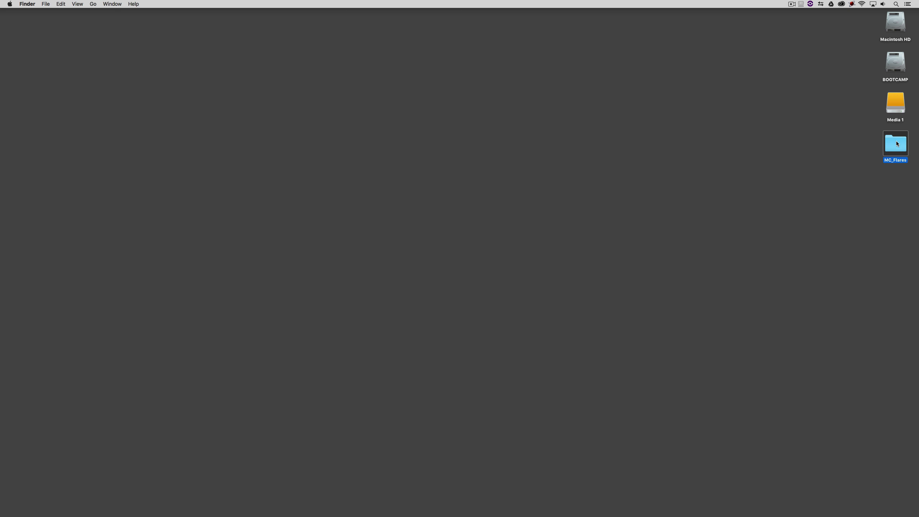
click(418, 130)
key(space)
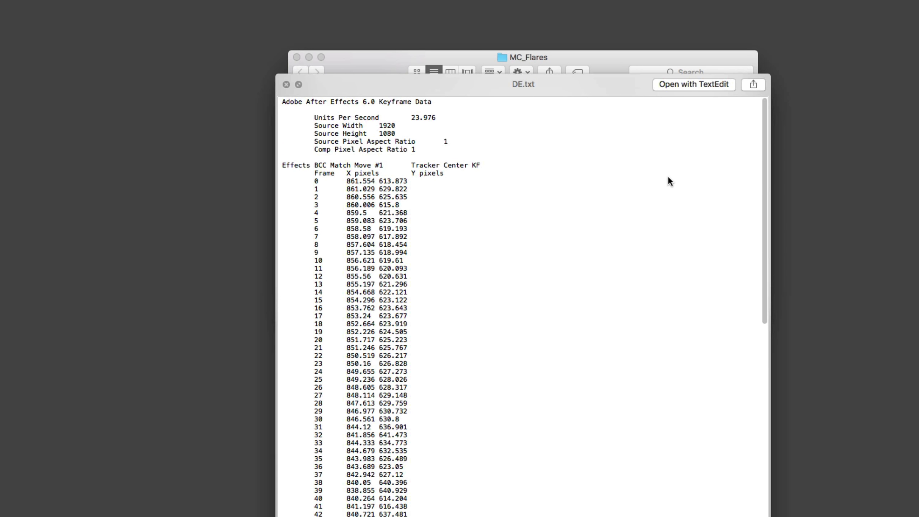
drag(765, 137, 763, 411)
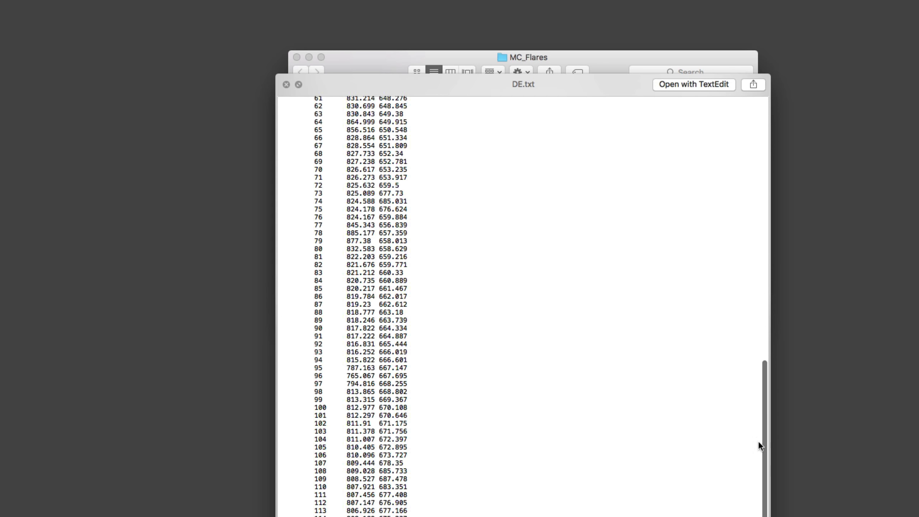
drag(760, 446, 735, 111)
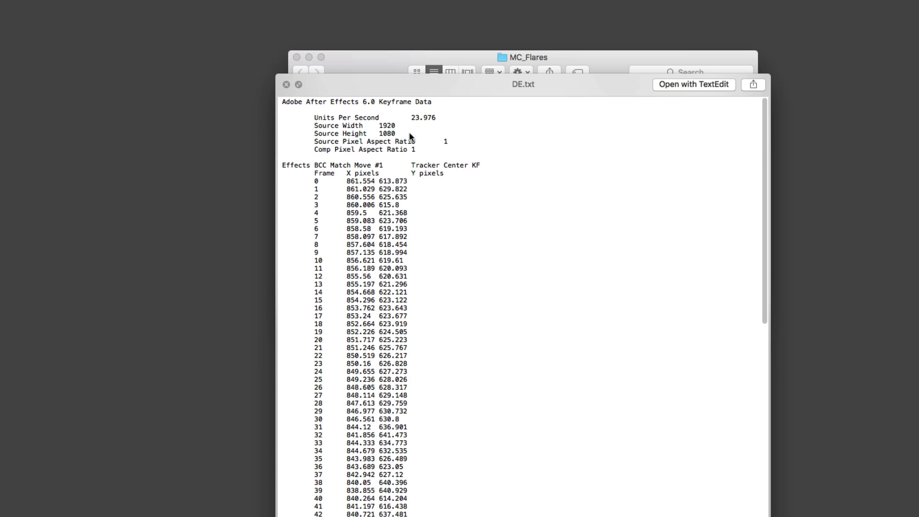
key(space)
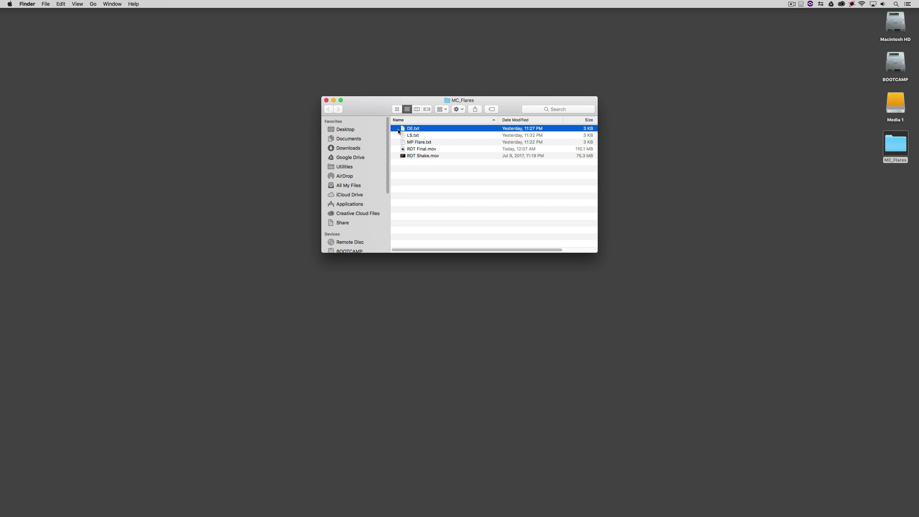
drag(369, 110, 563, 146)
click(507, 110)
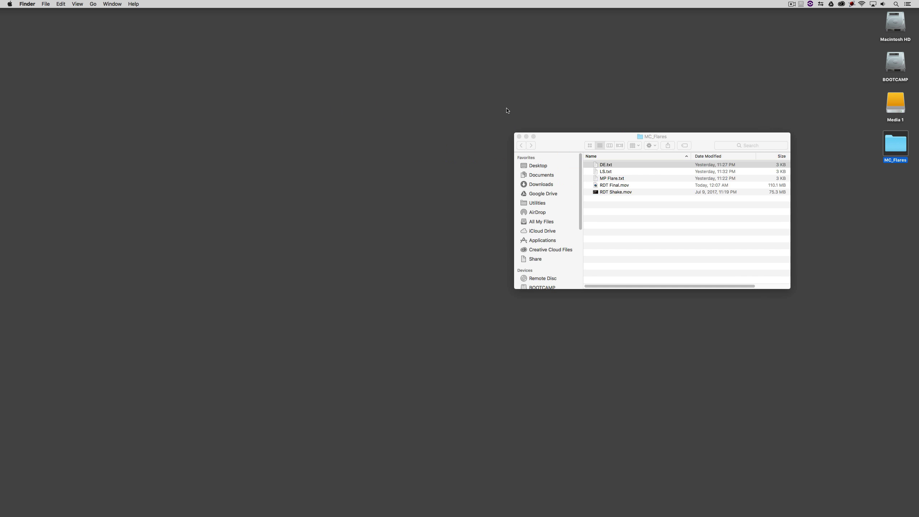
click(519, 136)
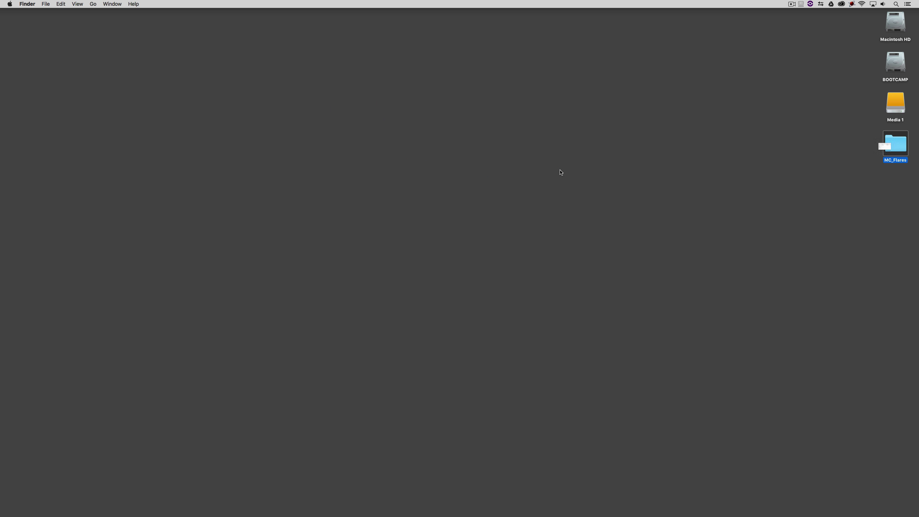
click(532, 199)
Back in Media Composer, close the Effect Editor and Effect Palette and scrub the sequence near 01:00:02:03.
key(super+Tab)
key(super+Tab)
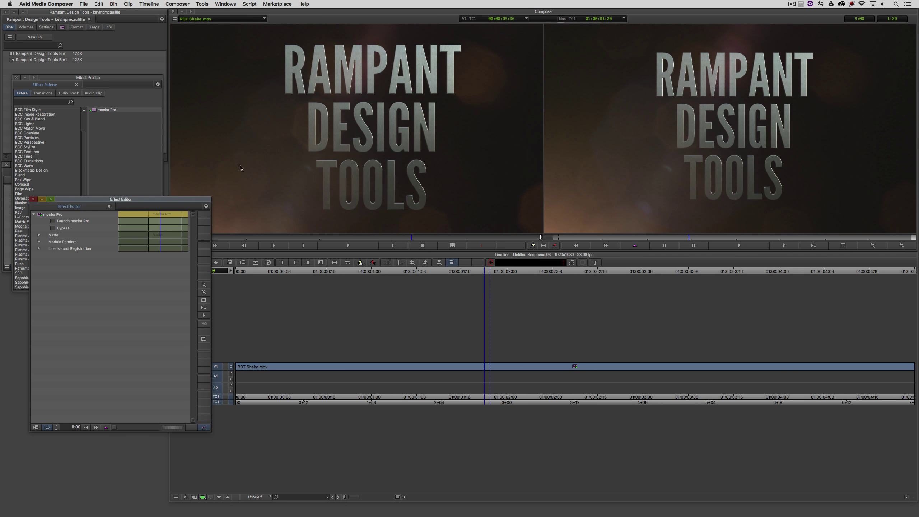
click(33, 199)
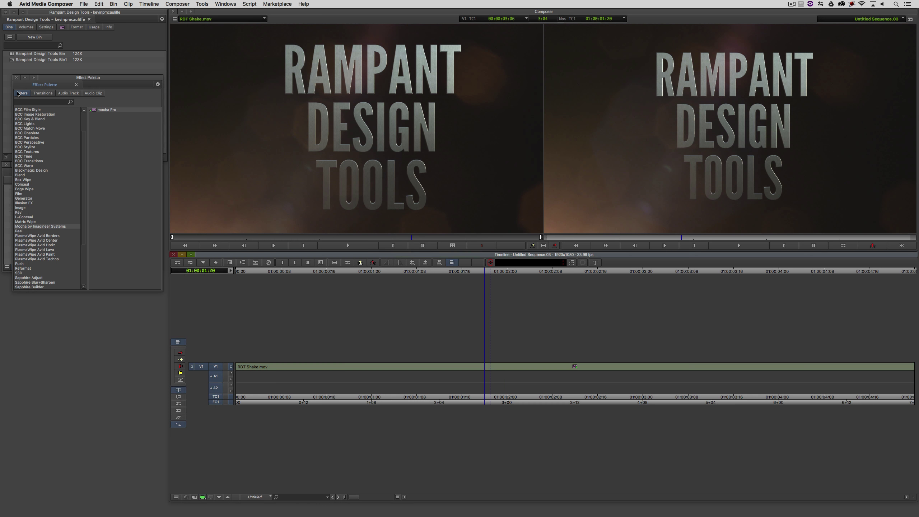
click(16, 77)
click(525, 362)
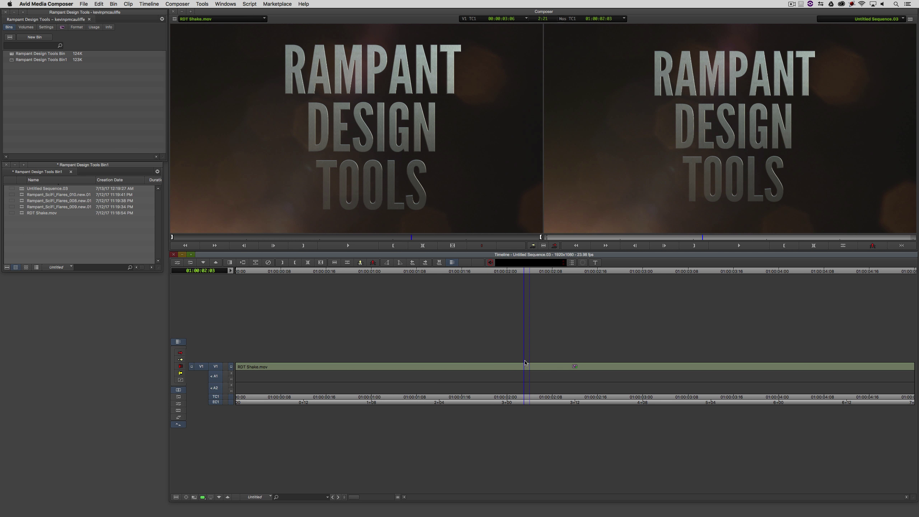
drag(546, 376, 526, 372)
Add a V2 video track, move RDT Shake.mov up onto it, and play to check.
key(super+y)
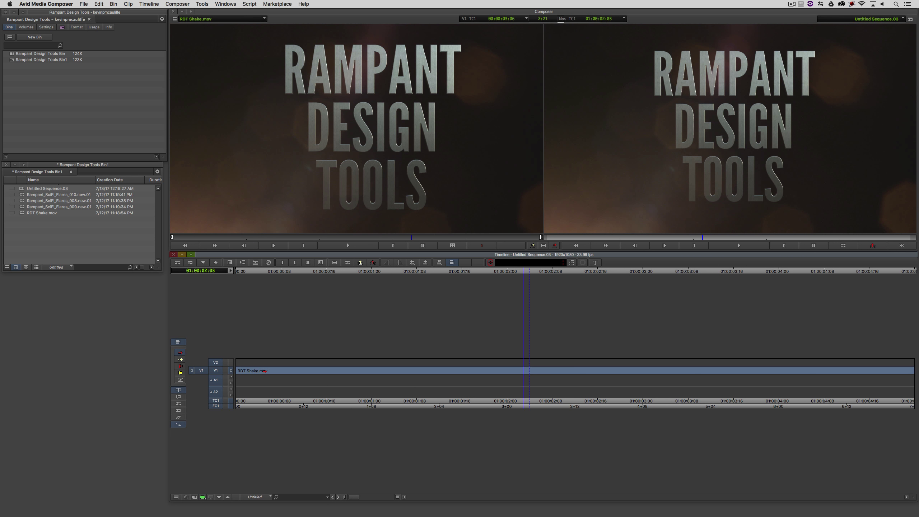
drag(265, 371, 264, 363)
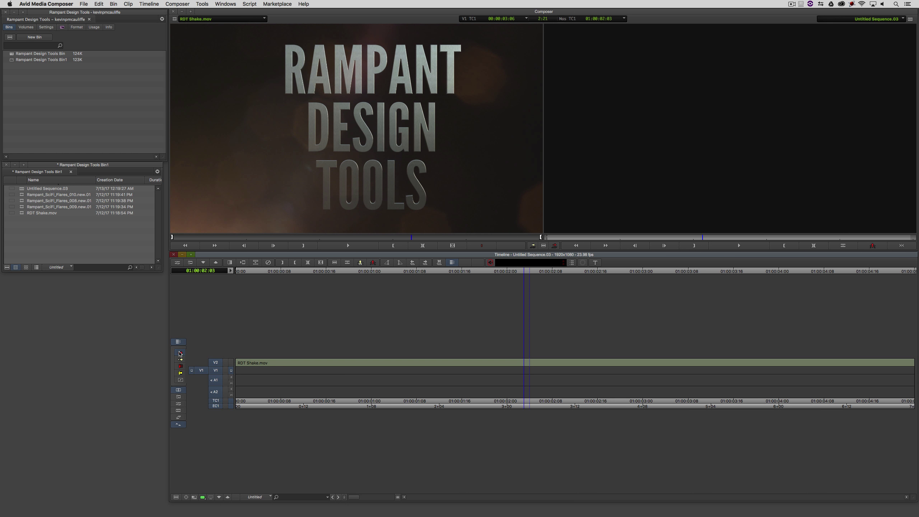
key(space)
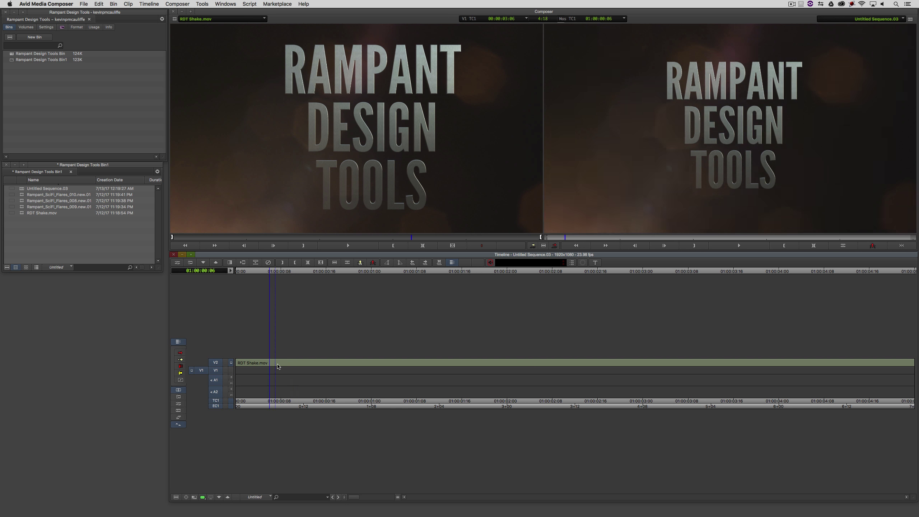
key(space)
Load Rampant_SciFi_Flares_010.new.01 from the bin as the source and scrub it near its start.
click(70, 246)
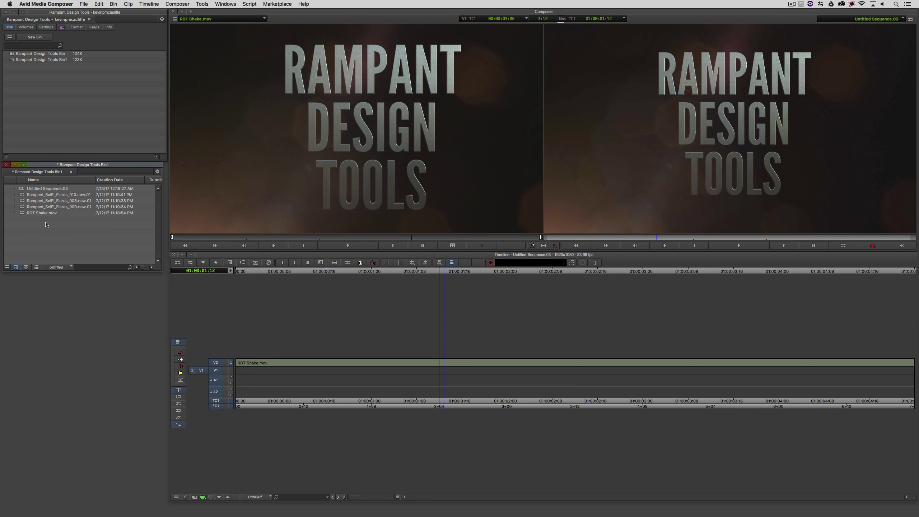
double_click(21, 195)
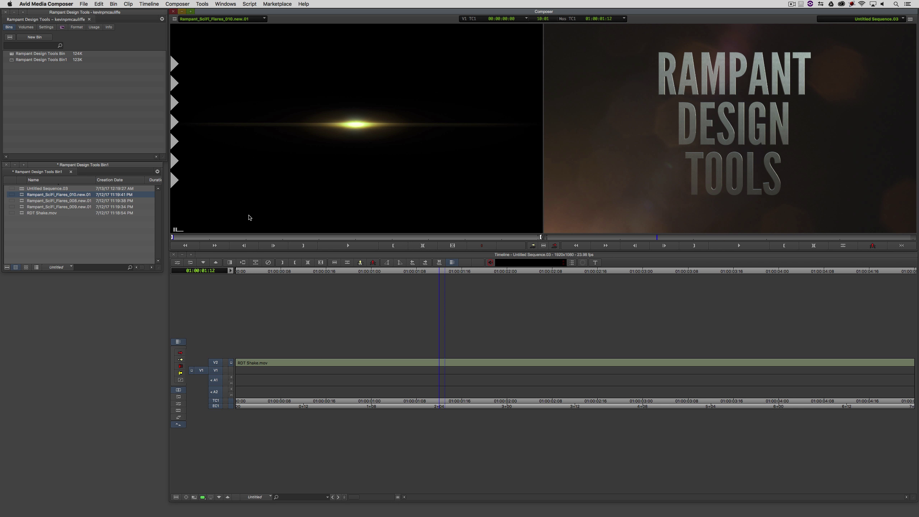
click(275, 238)
drag(413, 236, 194, 236)
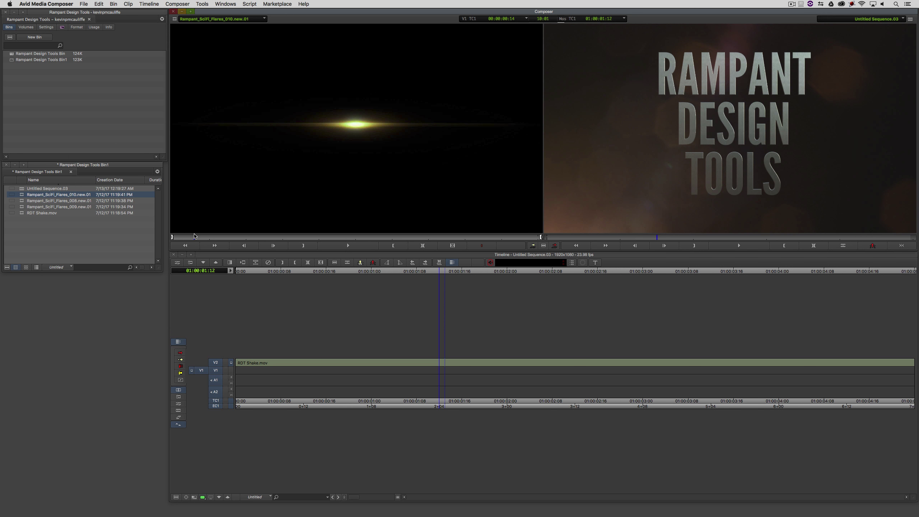
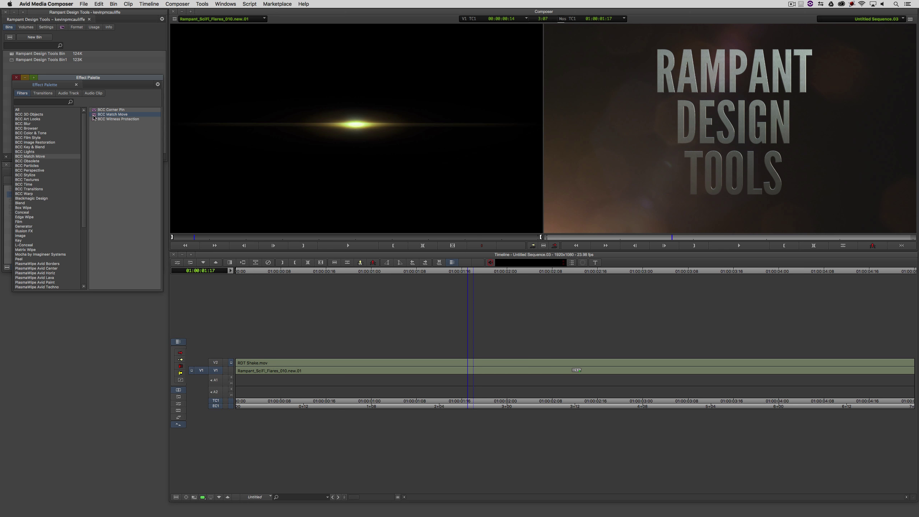
Apply BCC Match Move to the V2 RDT Shake.mov clip and scroll its settings to MM Foreground.
click(472, 363)
drag(473, 364, 472, 364)
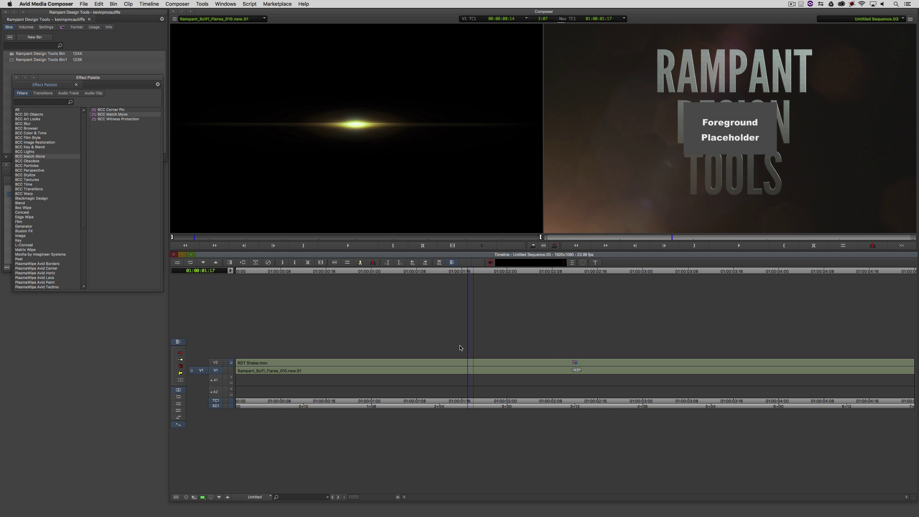
click(479, 363)
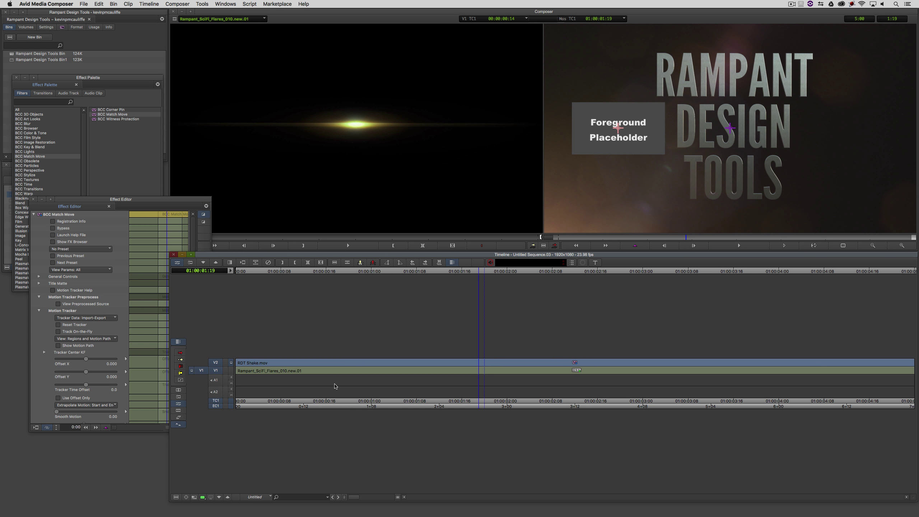
click(122, 200)
drag(122, 200, 128, 113)
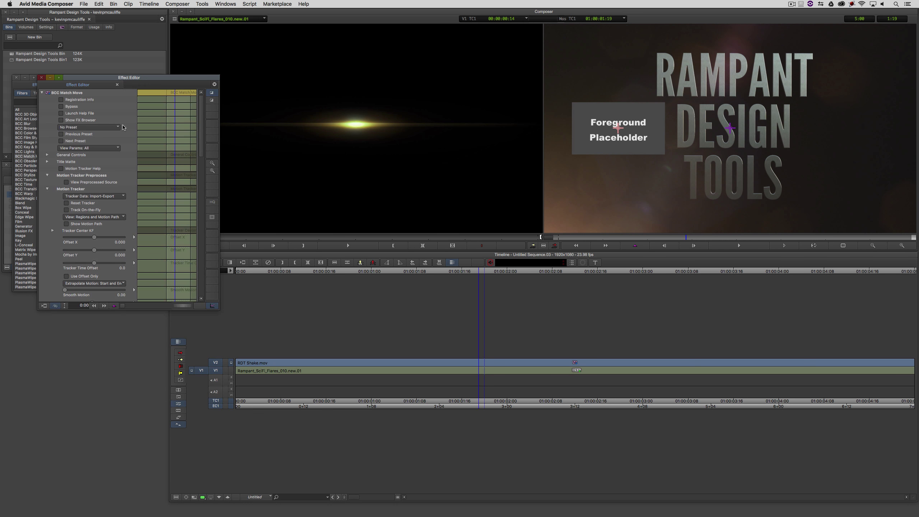
scroll(192, 210, down, 3)
drag(307, 155, 365, 251)
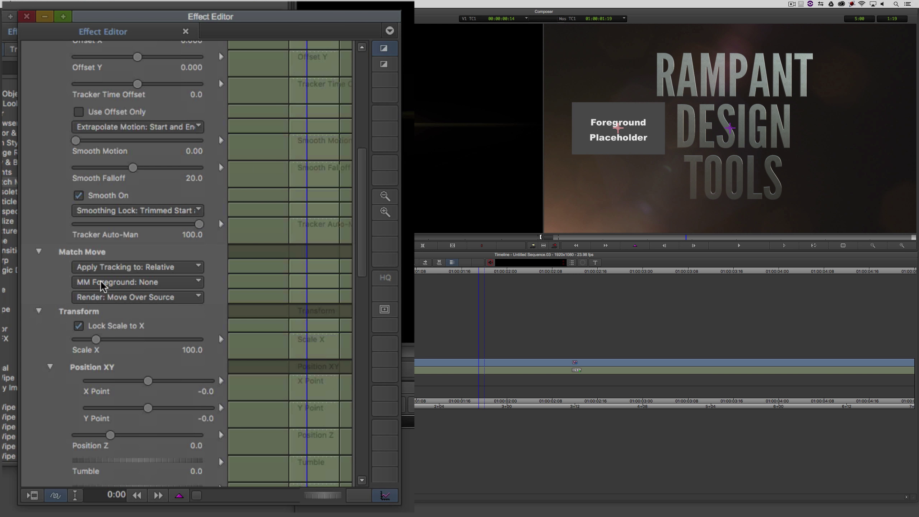
Set MM Foreground to '1st Below' and return to the Motion Tracker controls.
click(116, 283)
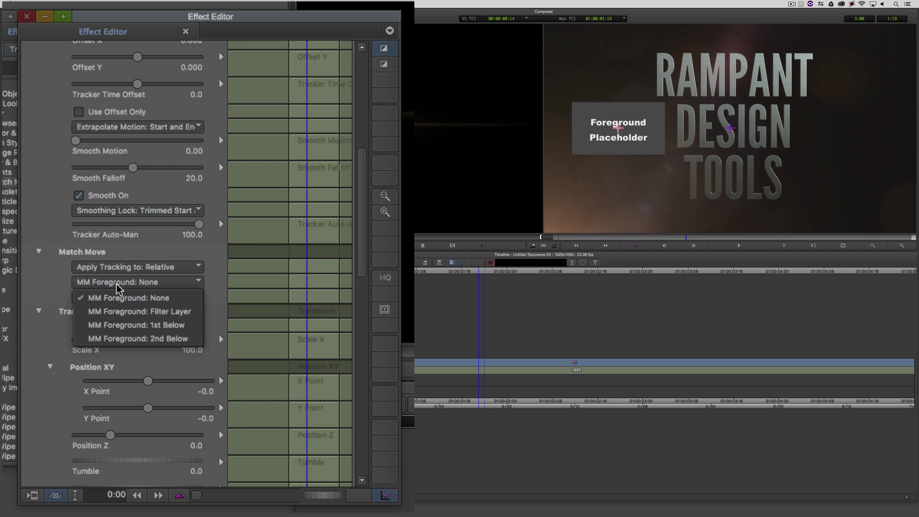
click(123, 326)
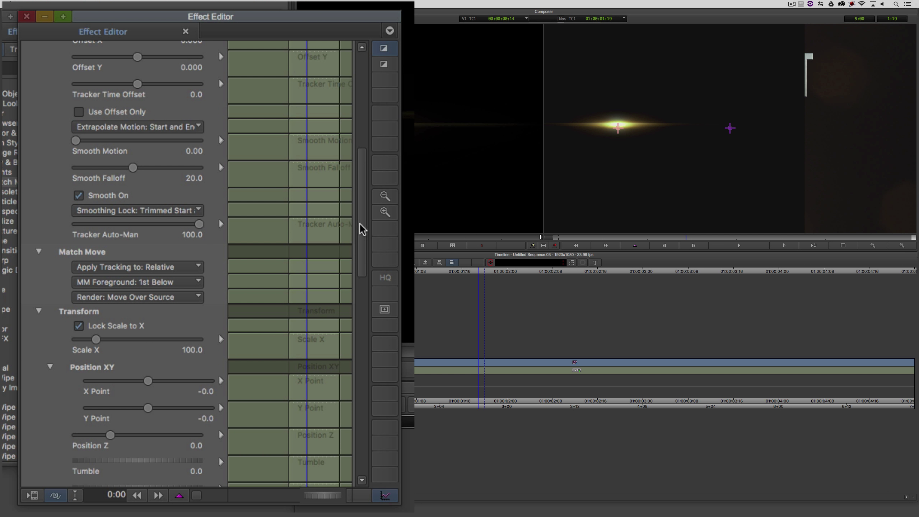
drag(366, 224, 362, 156)
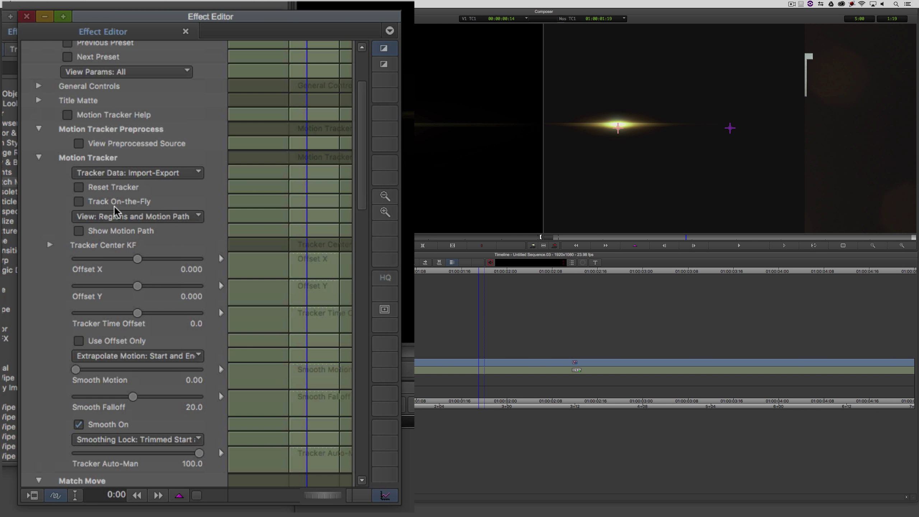
Load tracker data from MP Flare.txt in the Desktop MC_Flares folder.
click(156, 173)
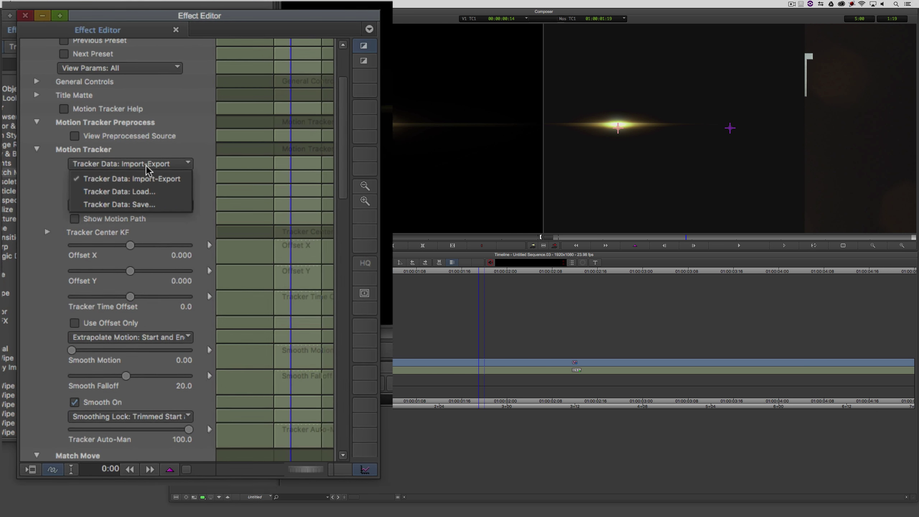
click(94, 155)
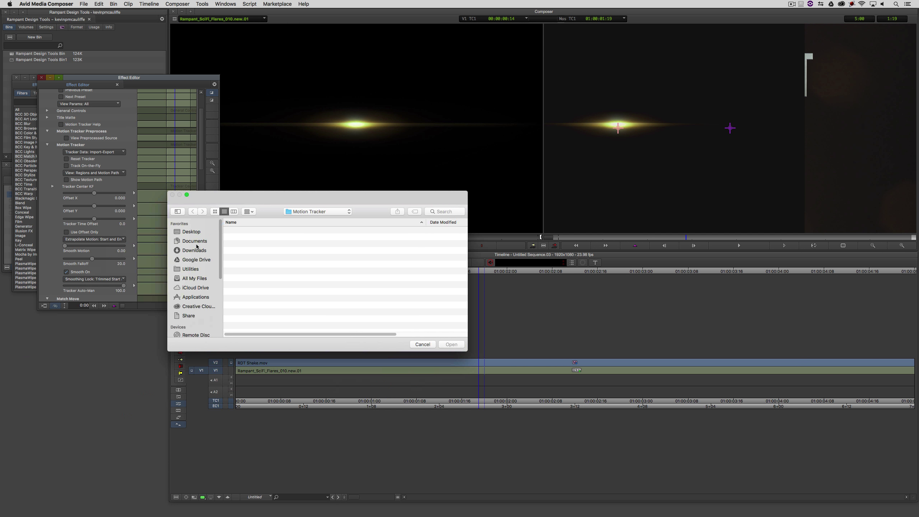
click(191, 232)
double_click(254, 232)
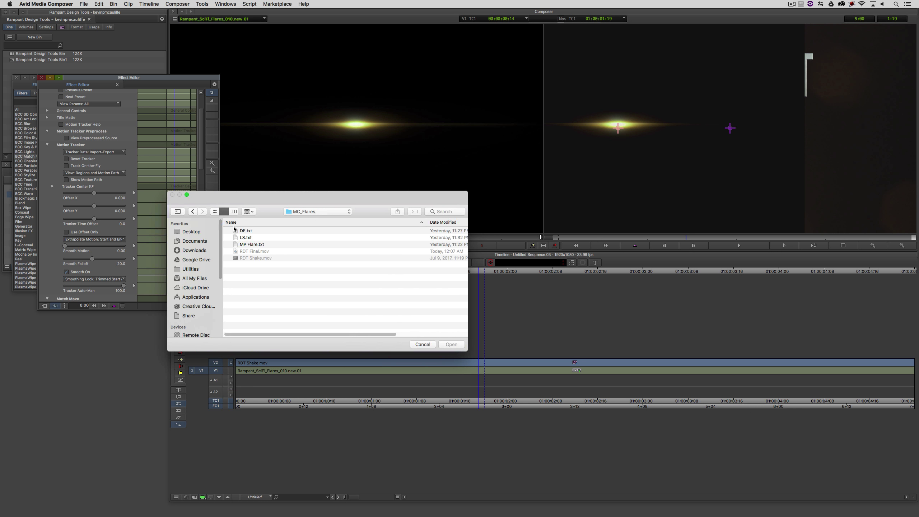
click(247, 246)
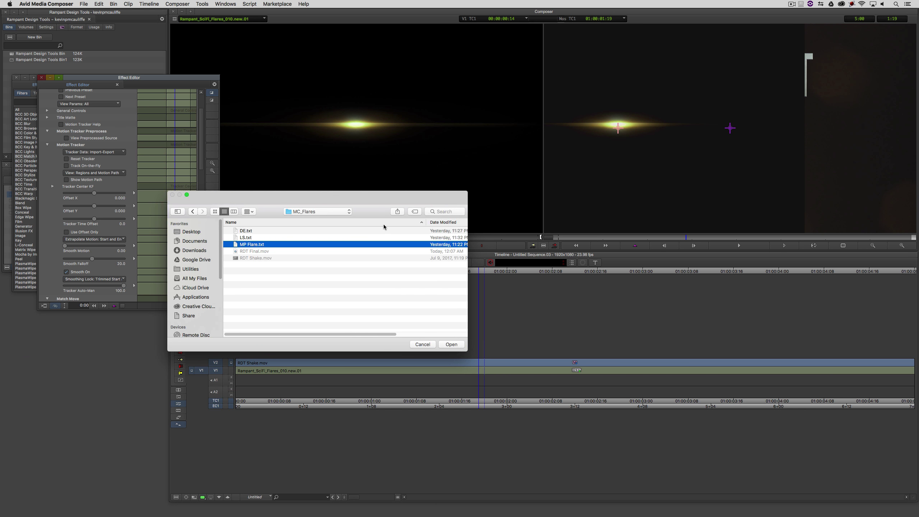
click(455, 344)
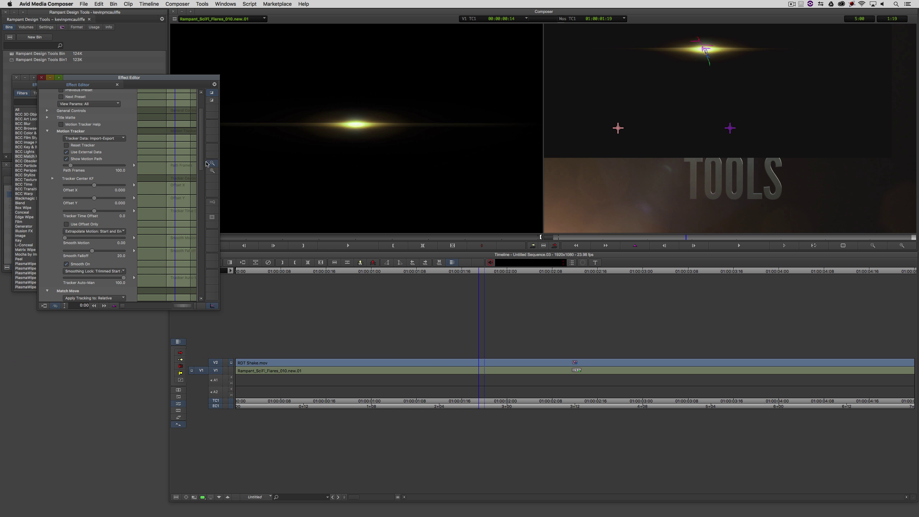
Drop the flare's Opacity to about 44 and zoom the record monitor onto the RAMPA letters.
drag(202, 161, 213, 306)
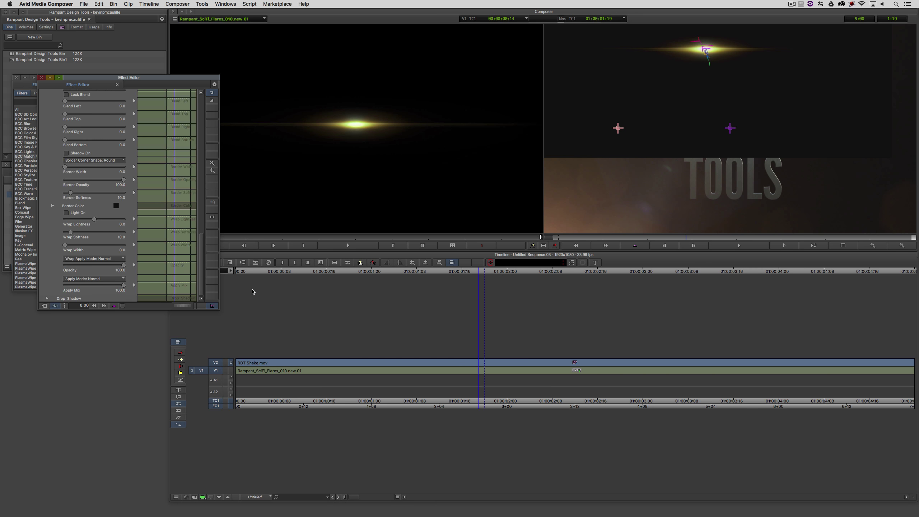
drag(123, 266, 92, 268)
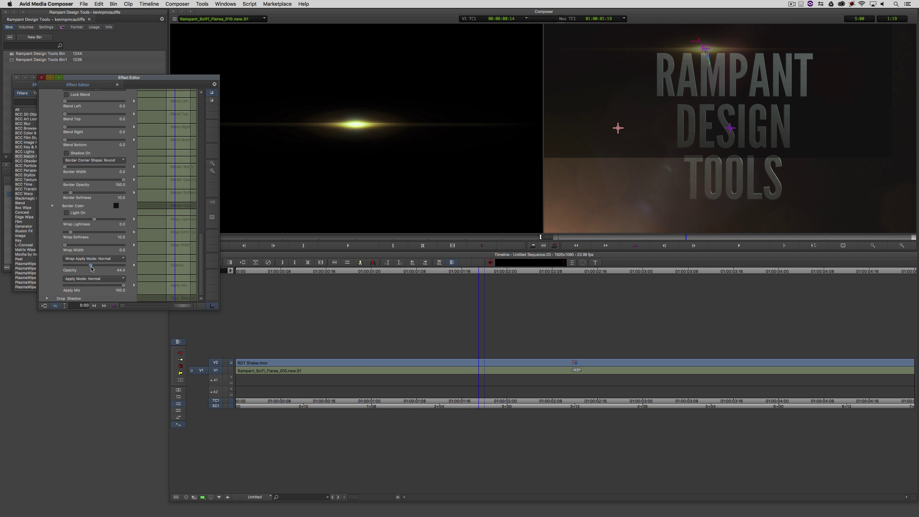
click(903, 246)
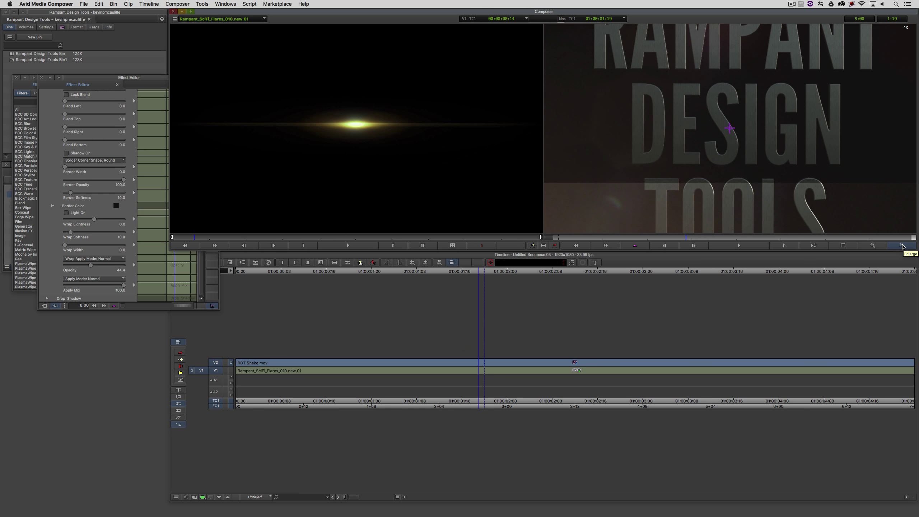
click(902, 246)
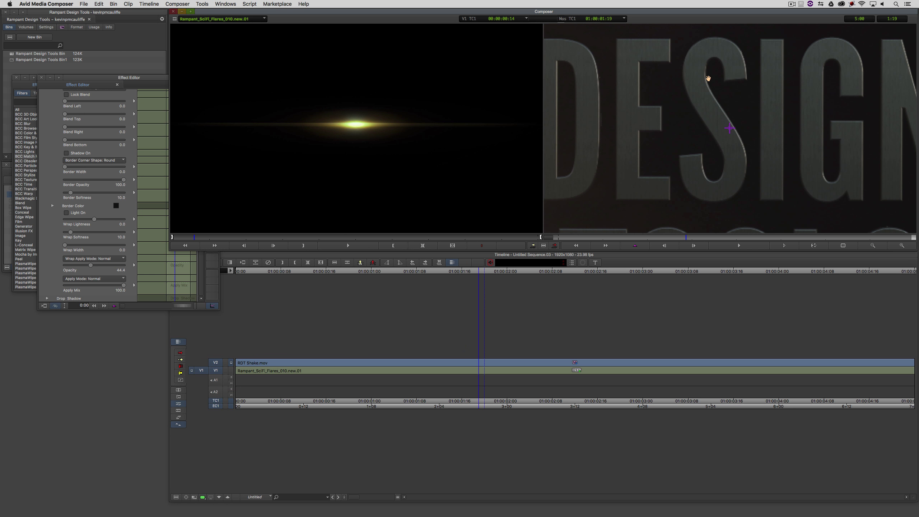
drag(698, 64, 672, 141)
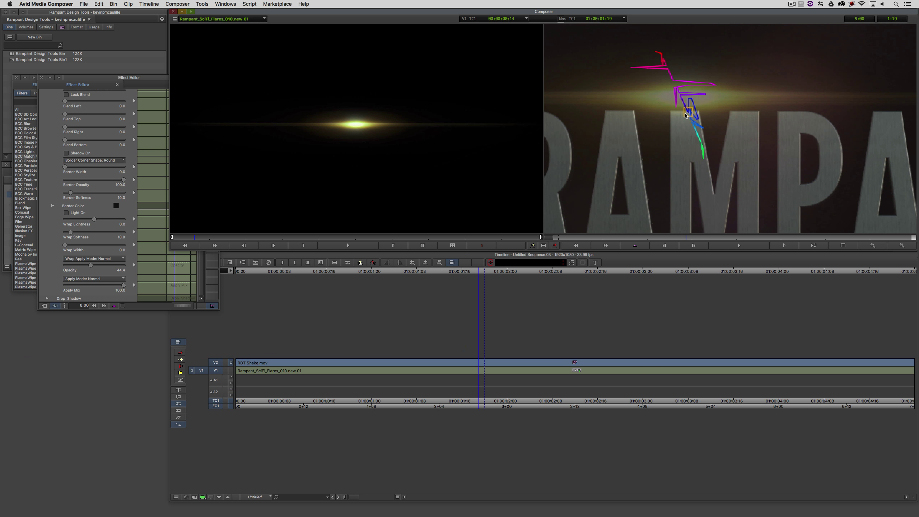
Set the flare's Position XY Y Point to 12.5 and raise Opacity back to 100.
click(147, 78)
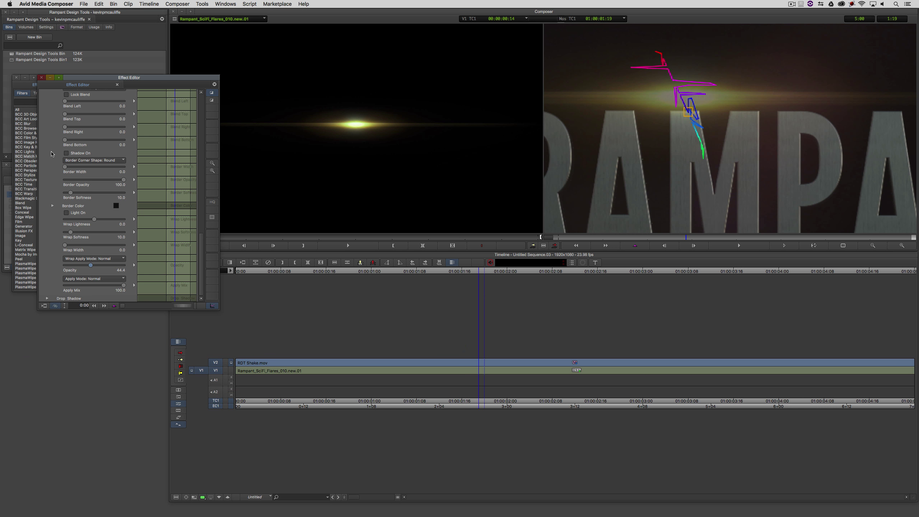
scroll(51, 153, up, 10)
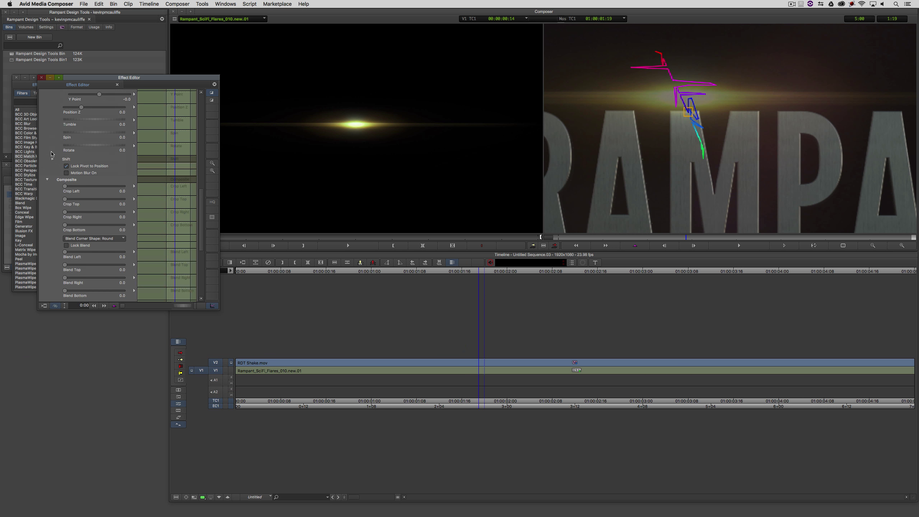
scroll(51, 153, up, 5)
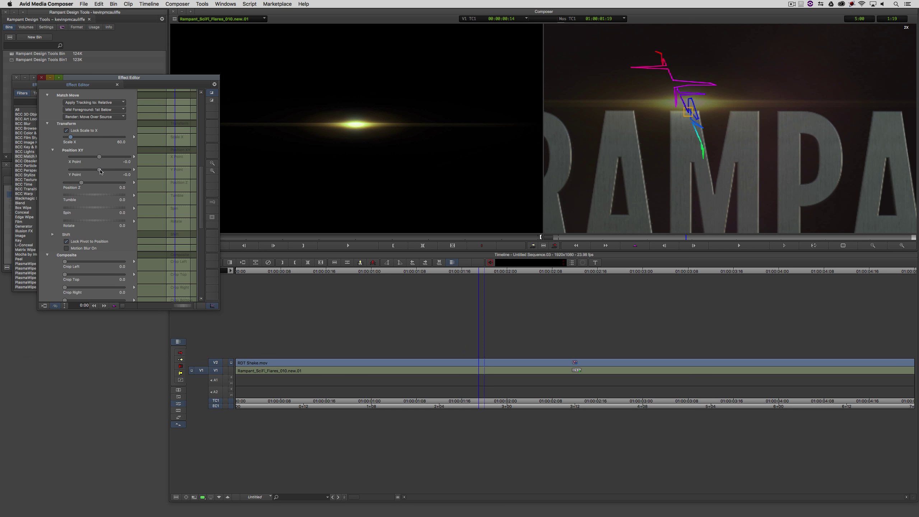
drag(101, 171, 101, 171)
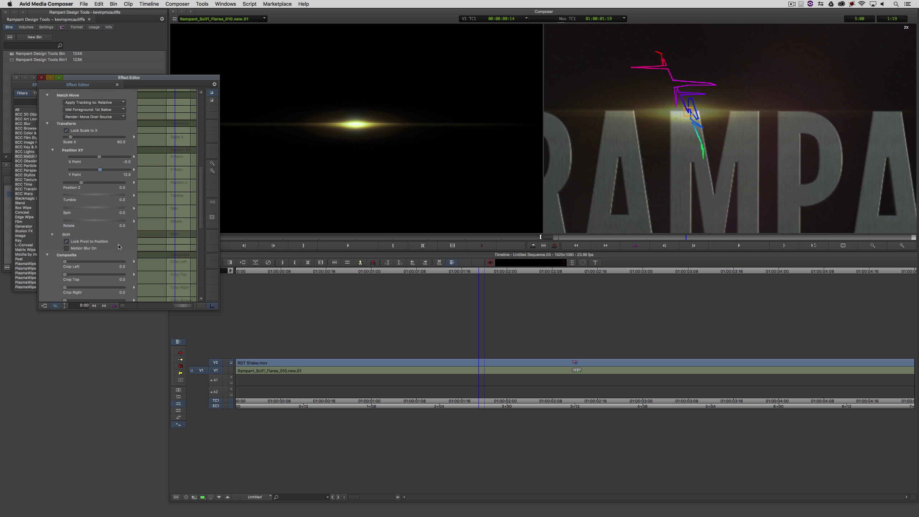
scroll(202, 209, down, 15)
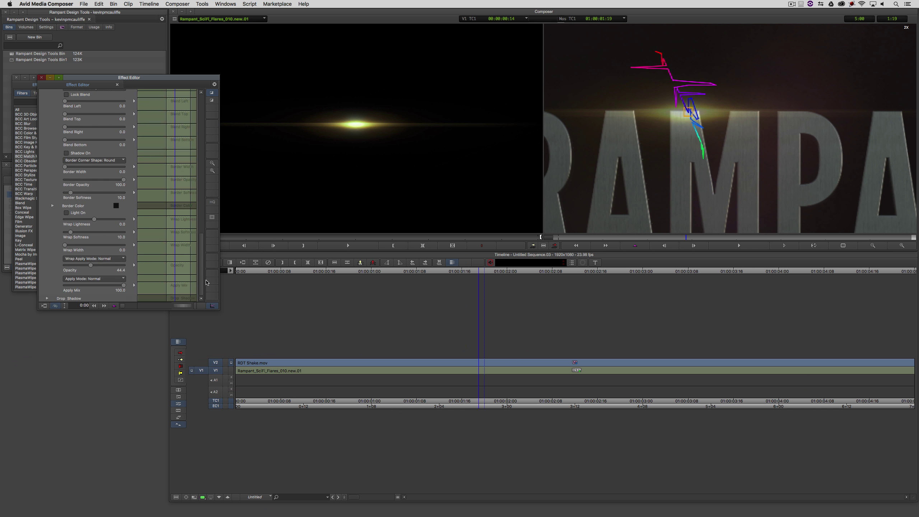
drag(91, 267, 142, 267)
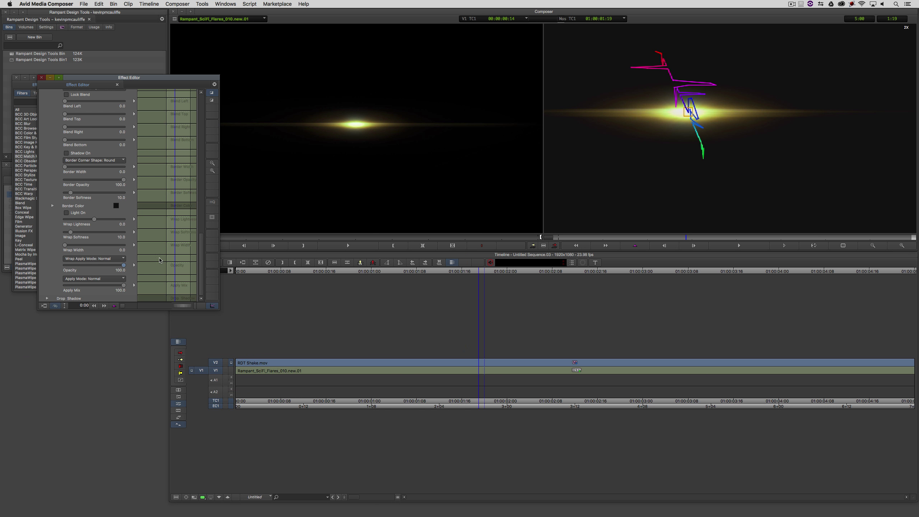
Set Apply Mode to Add, uncheck Show Motion Path, and reduce the record monitor twice.
click(107, 278)
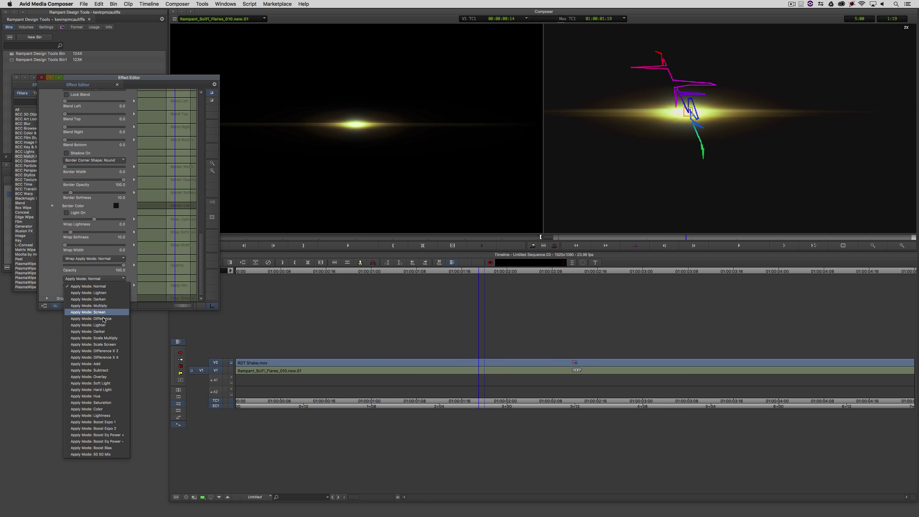
click(87, 363)
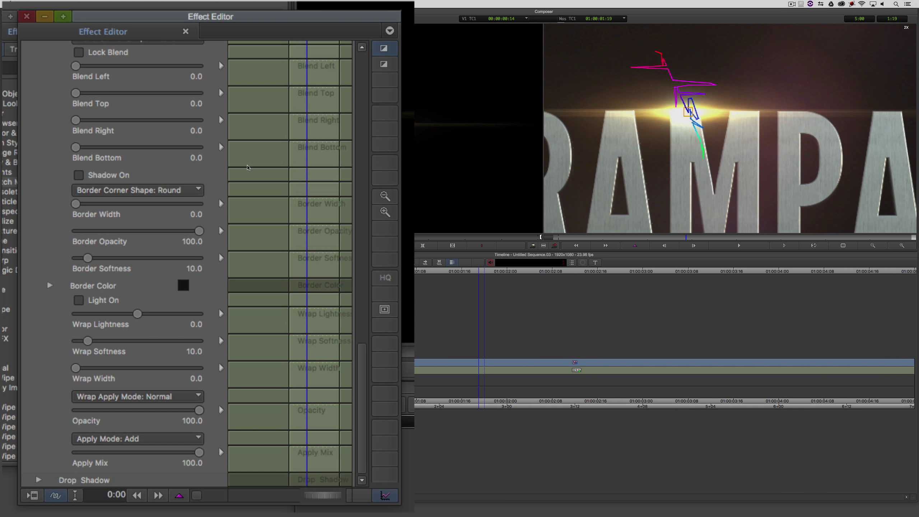
click(365, 234)
click(366, 204)
drag(365, 203, 372, 115)
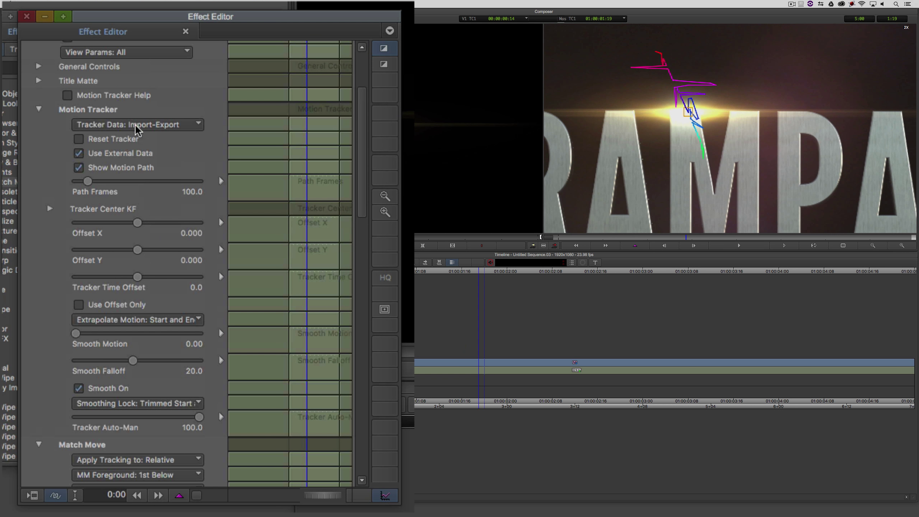
click(98, 168)
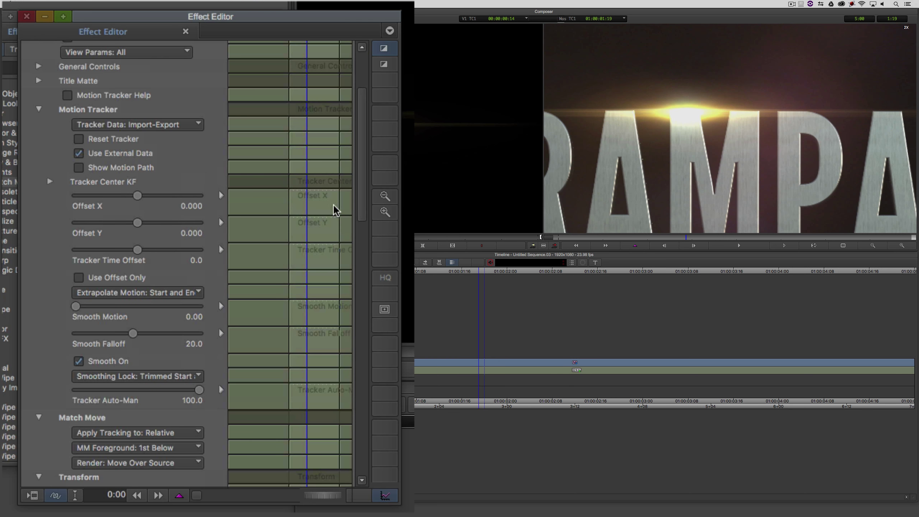
click(873, 246)
click(873, 246)
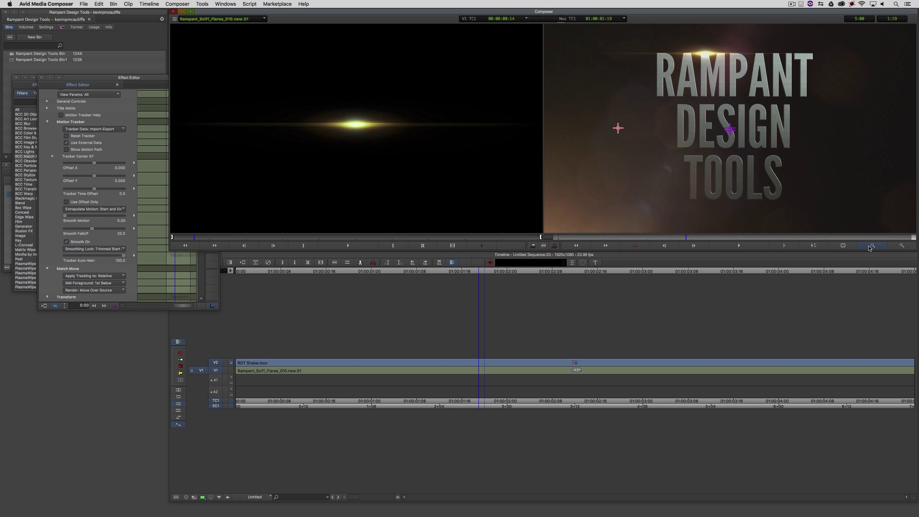
Exit Effect Mode and scrub the sequence around 01:00:01:16 to review the tracked flare.
click(787, 299)
click(460, 373)
drag(460, 372, 870, 382)
drag(771, 383, 464, 375)
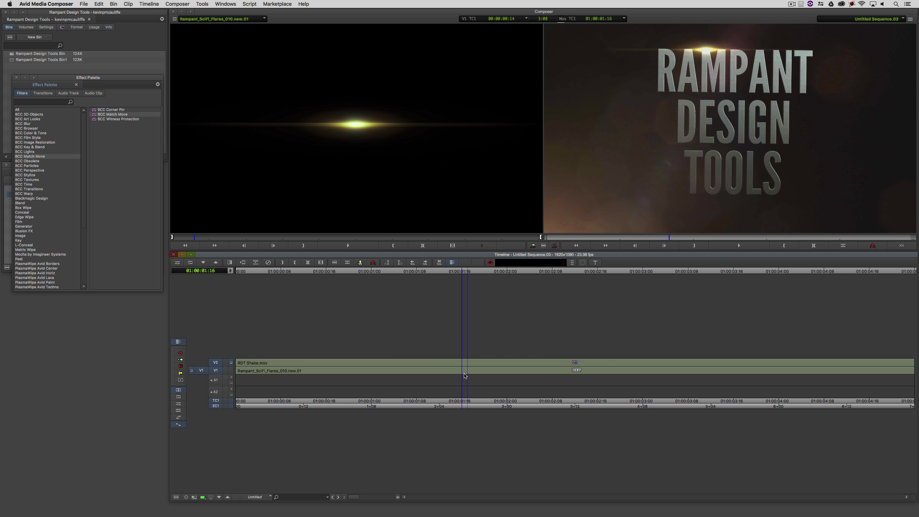
Drag the V2 segment's BCC Match Move effect icon into Bin1, then close the Effect Editor.
click(471, 364)
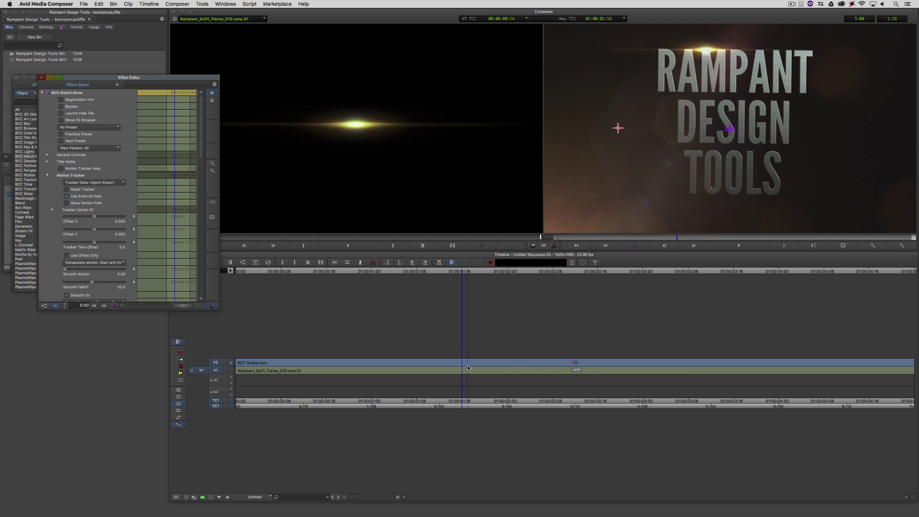
drag(156, 79, 372, 136)
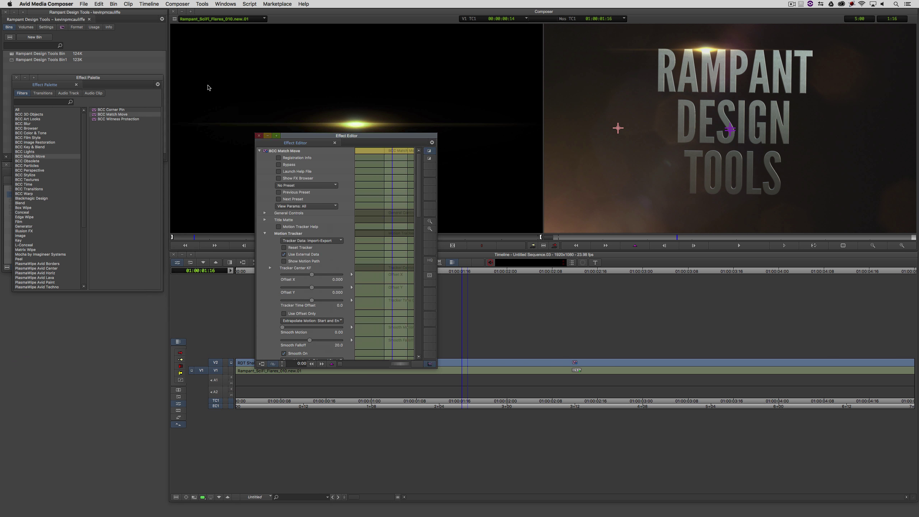
click(17, 79)
click(17, 79)
drag(266, 153, 91, 228)
click(259, 135)
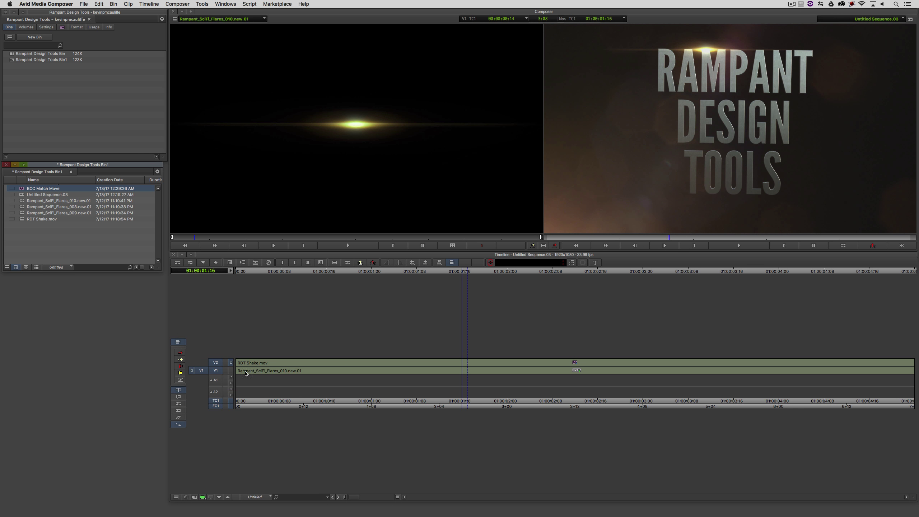
Mark the clip, collapse V1/V2 into a nest on V2, and load Rampant_SciFi_Flares_008 as source.
click(300, 369)
key(t)
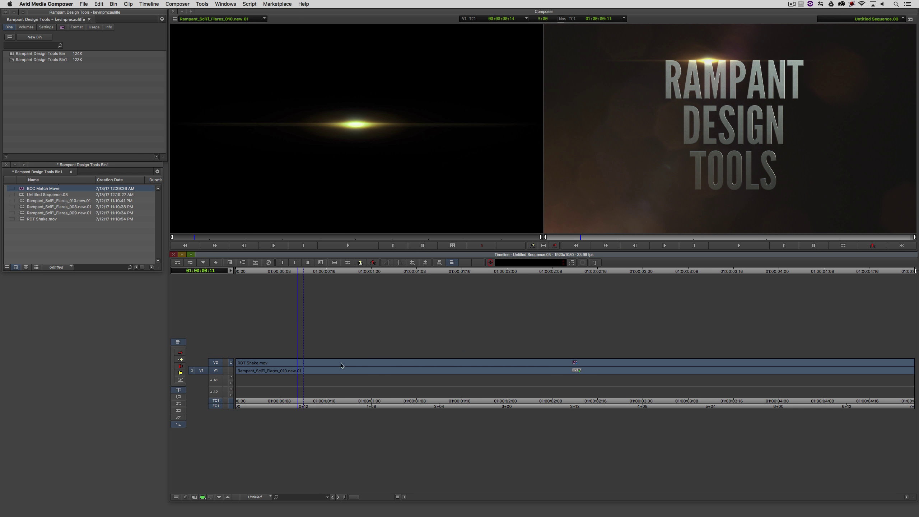
click(256, 264)
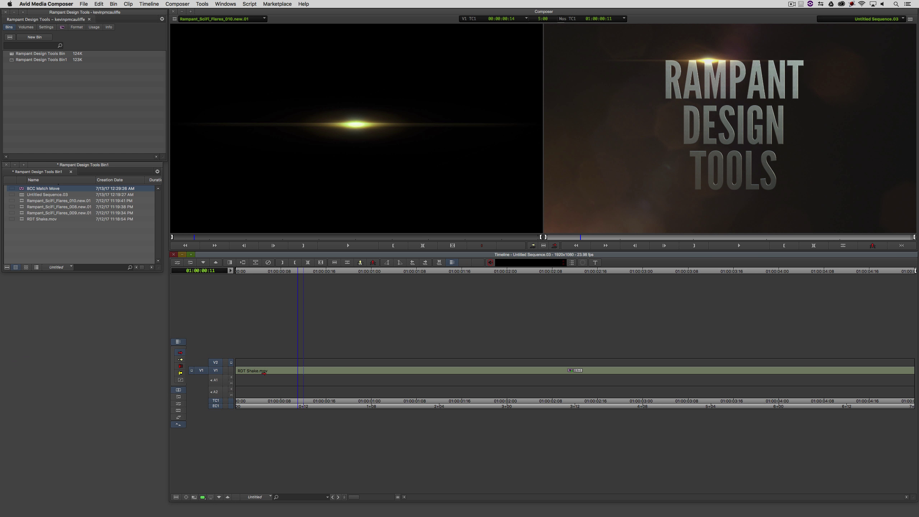
key(super+z)
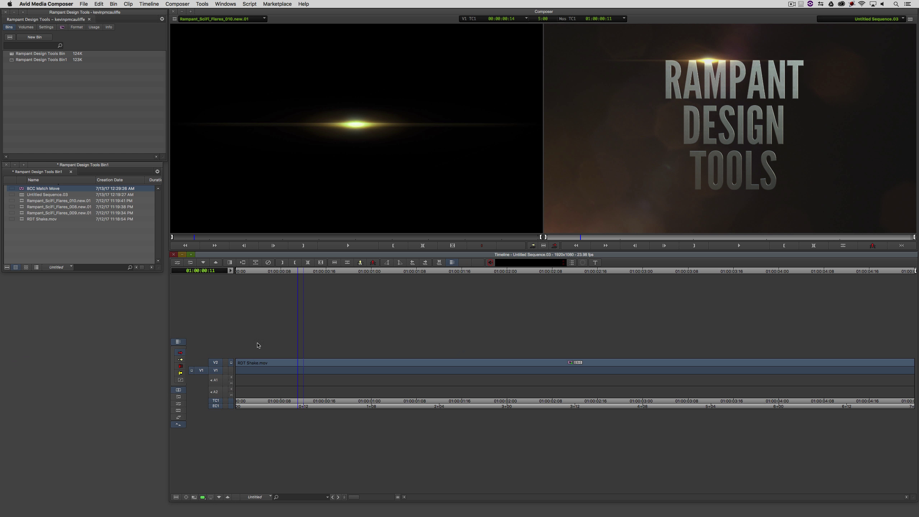
drag(25, 209, 235, 367)
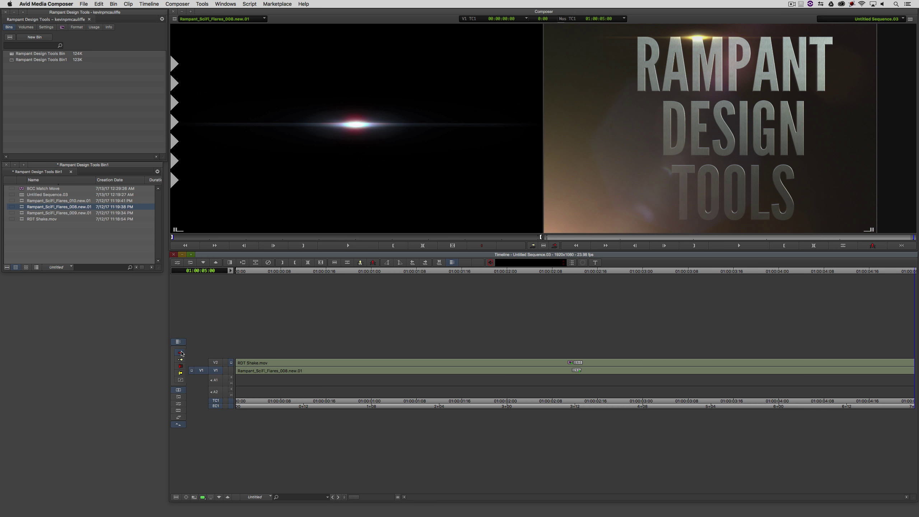
Drop the saved BCC Match Move onto the V2 title segment and enter Effect Mode at 01:00:00:20.
drag(22, 190, 425, 363)
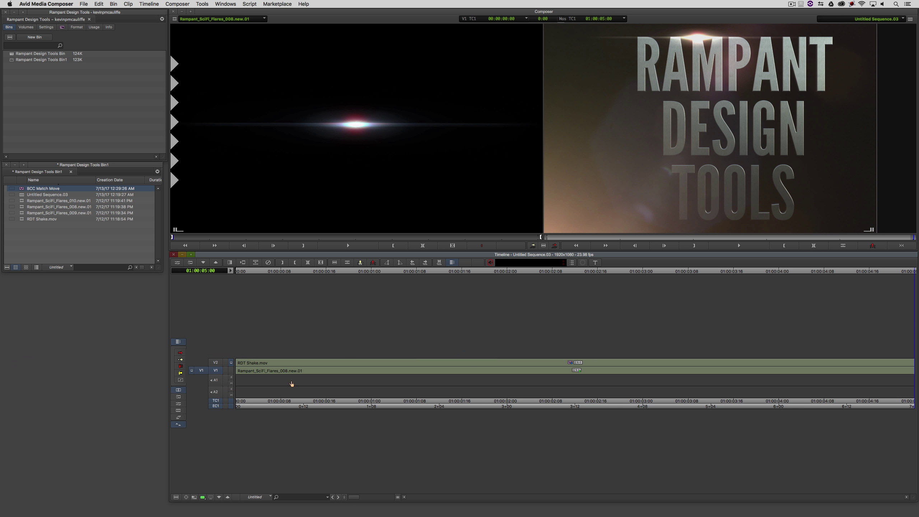
click(349, 380)
click(350, 370)
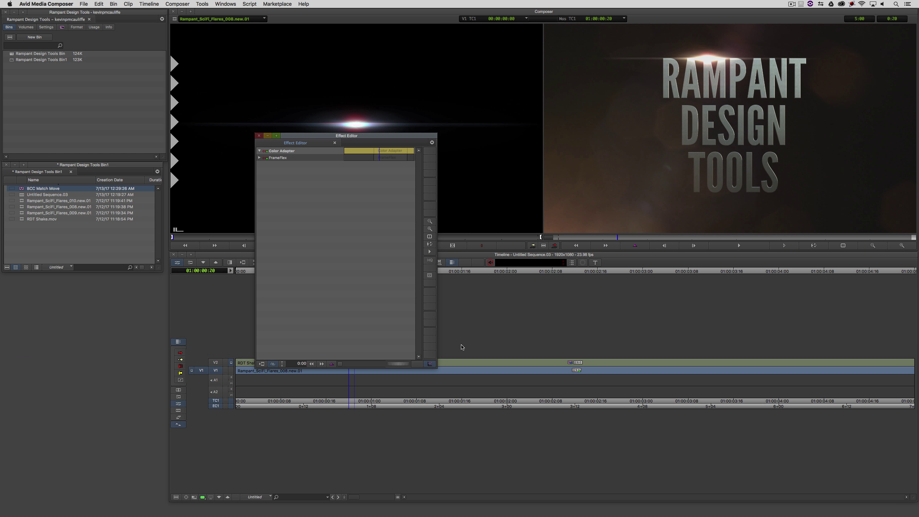
Load DE.txt from Desktop > MC_Flares as tracker data into the V2 title's Match Move.
click(456, 363)
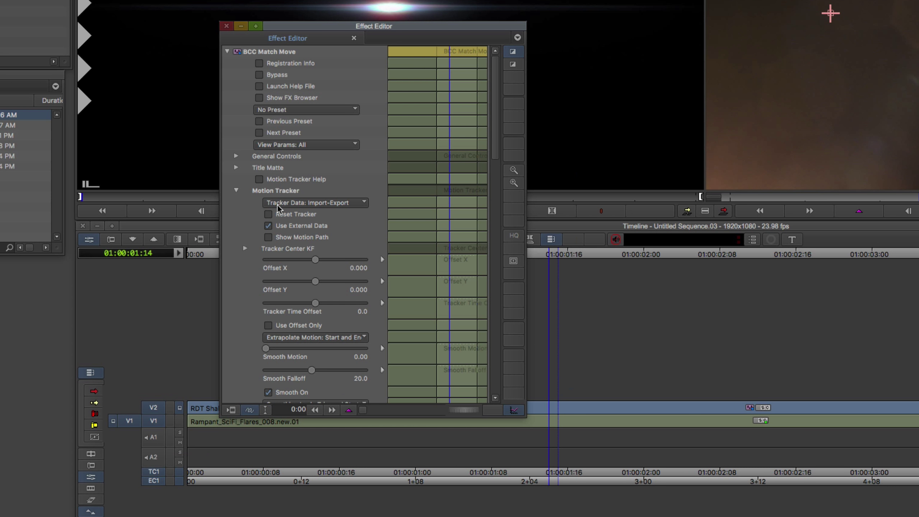
click(279, 208)
click(277, 222)
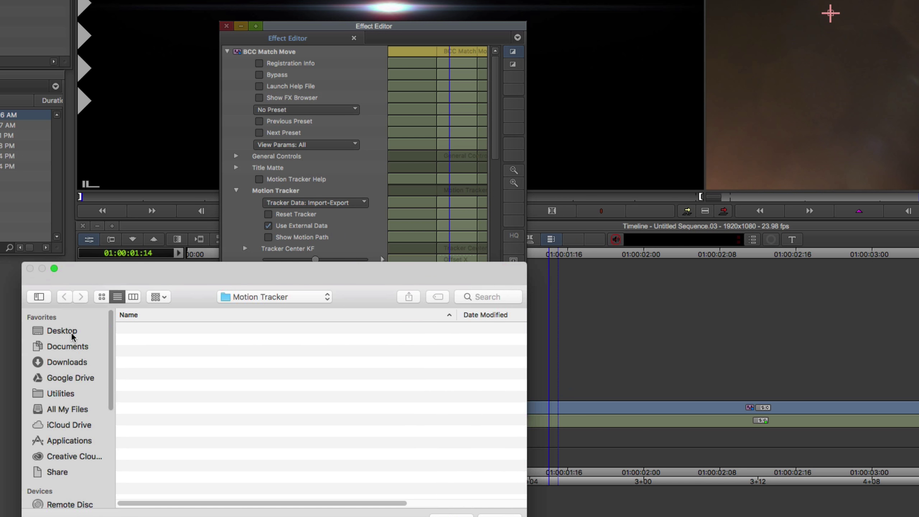
click(62, 330)
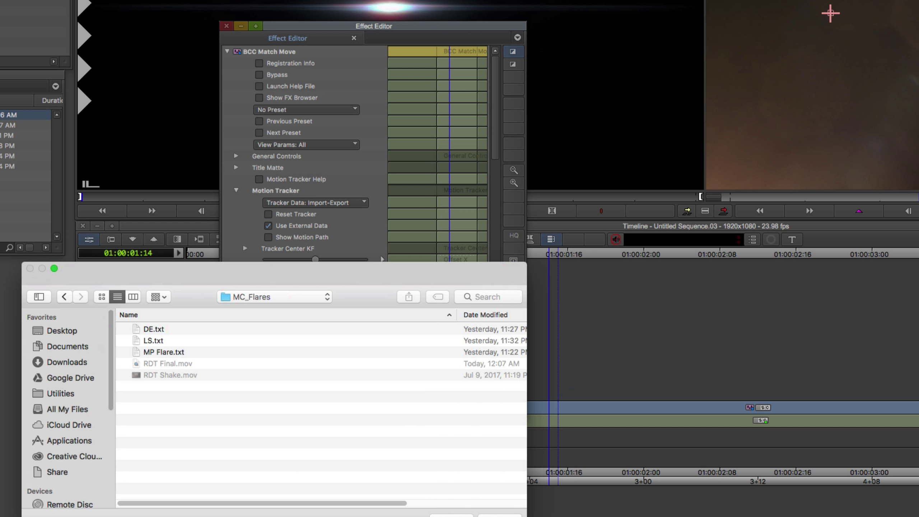
click(152, 329)
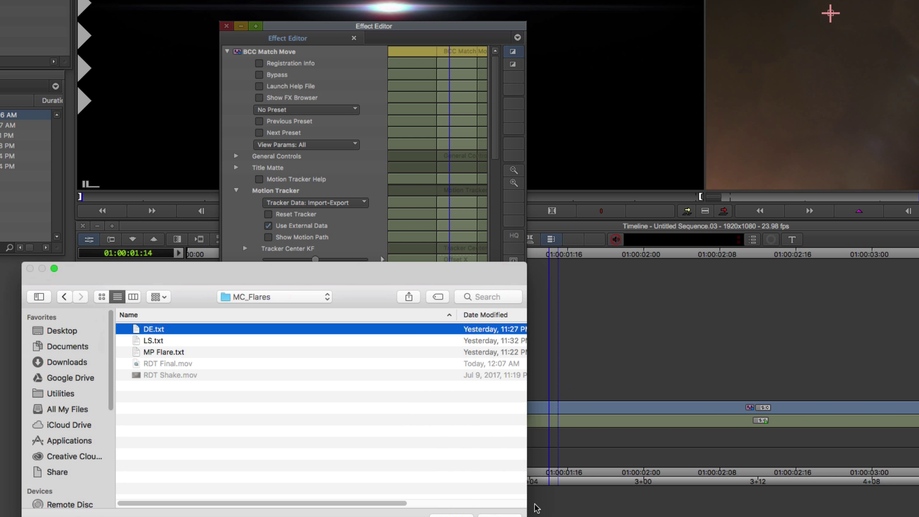
key(Return)
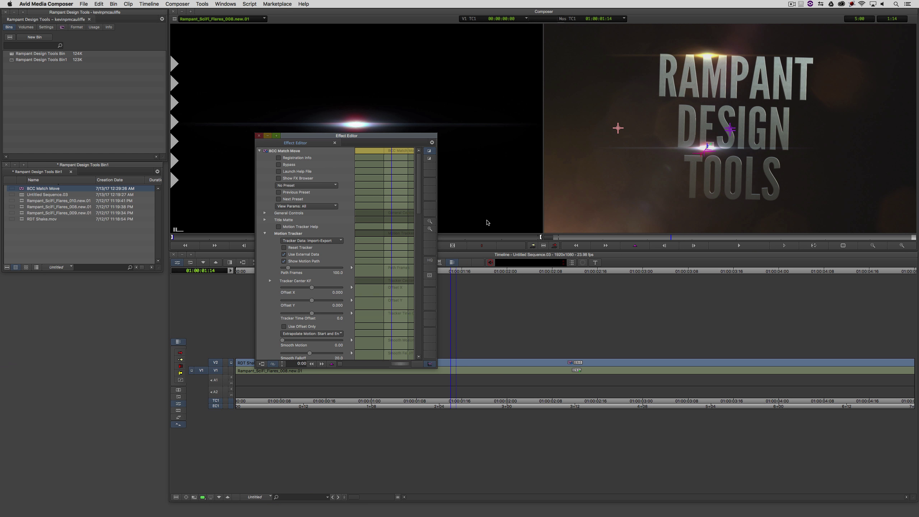
click(902, 245)
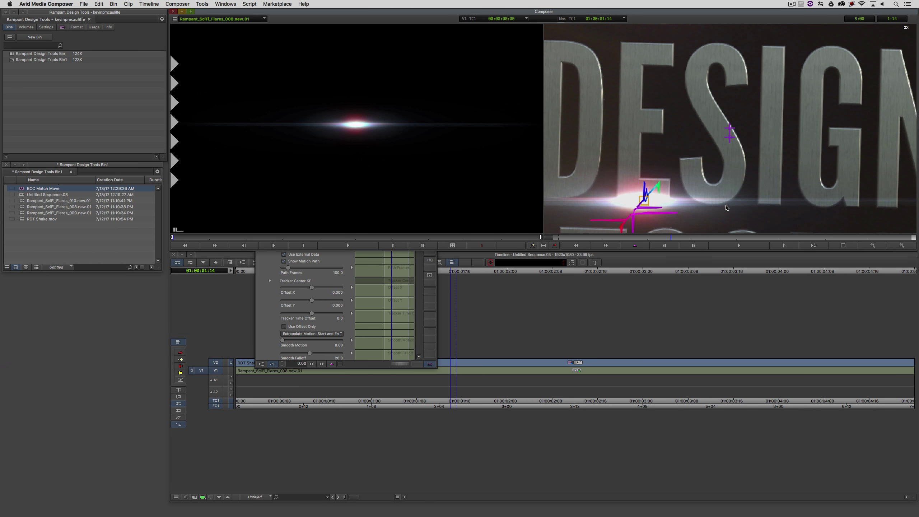
drag(421, 284, 424, 235)
scroll(295, 232, up, 5)
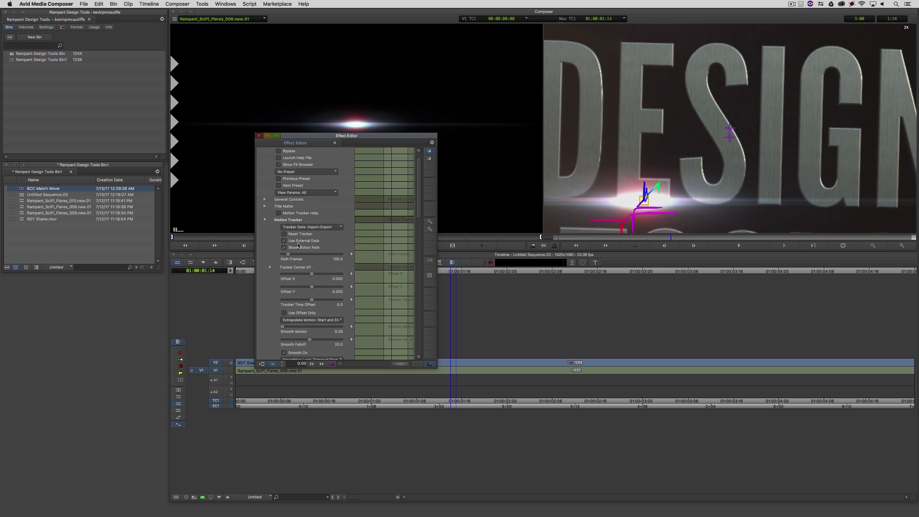
click(296, 248)
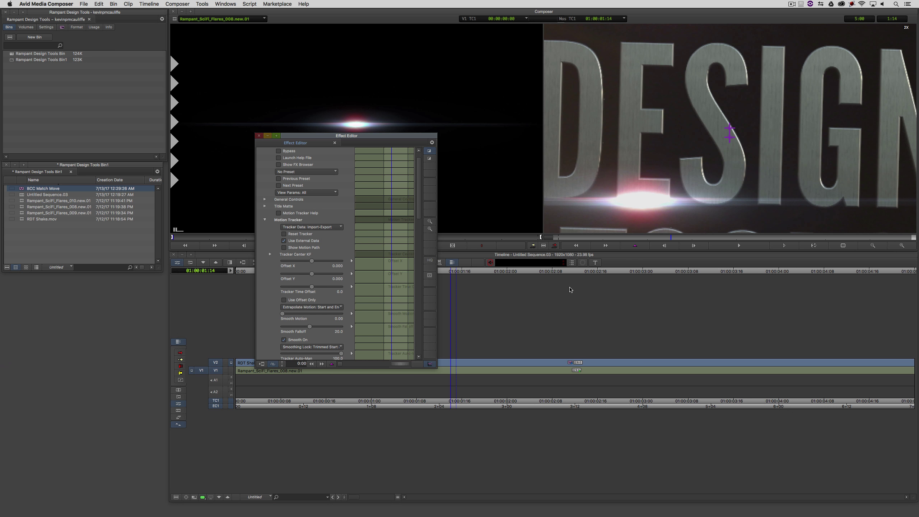
click(873, 246)
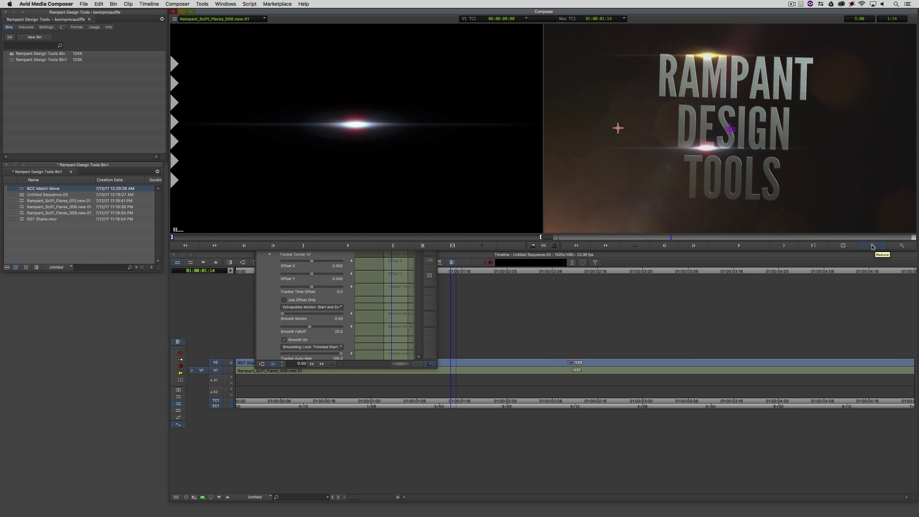
key(space)
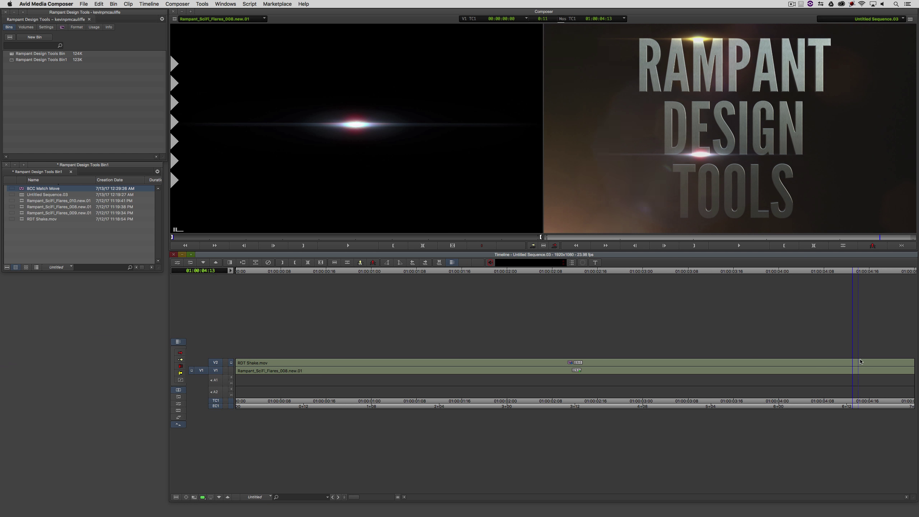
drag(540, 402, 528, 402)
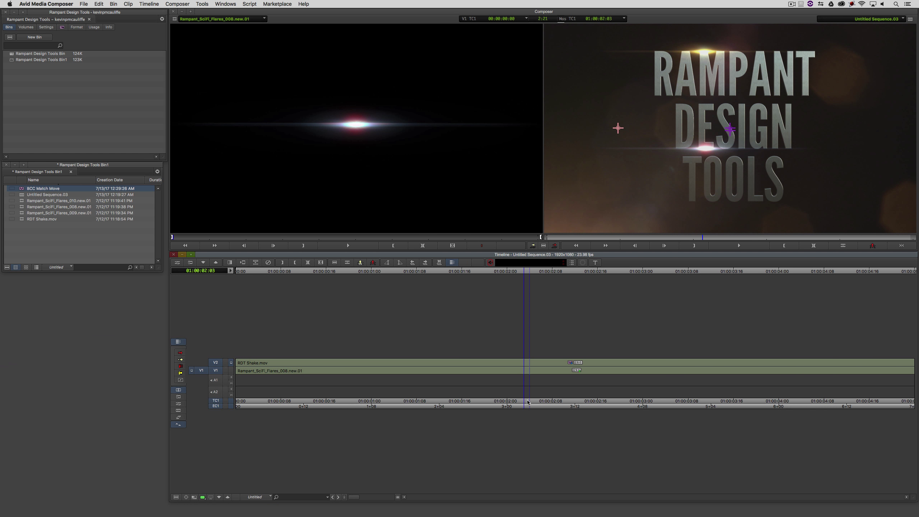
drag(420, 209, 401, 354)
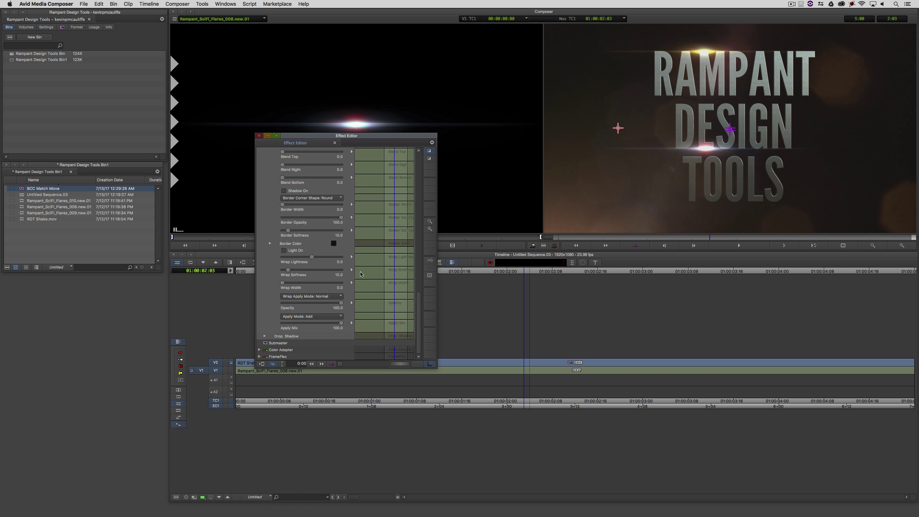
click(359, 345)
click(344, 381)
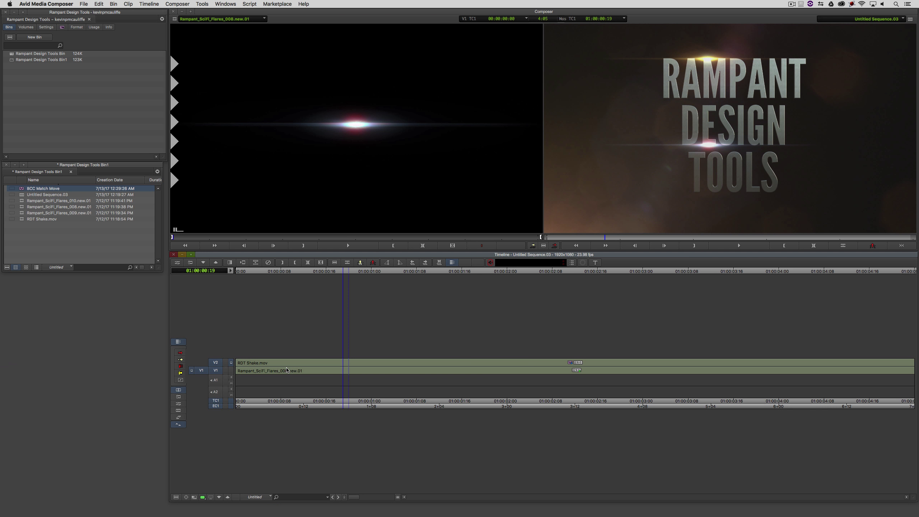
Collapse V1 and V2 into one nested title clip and move it up to V2.
key(t)
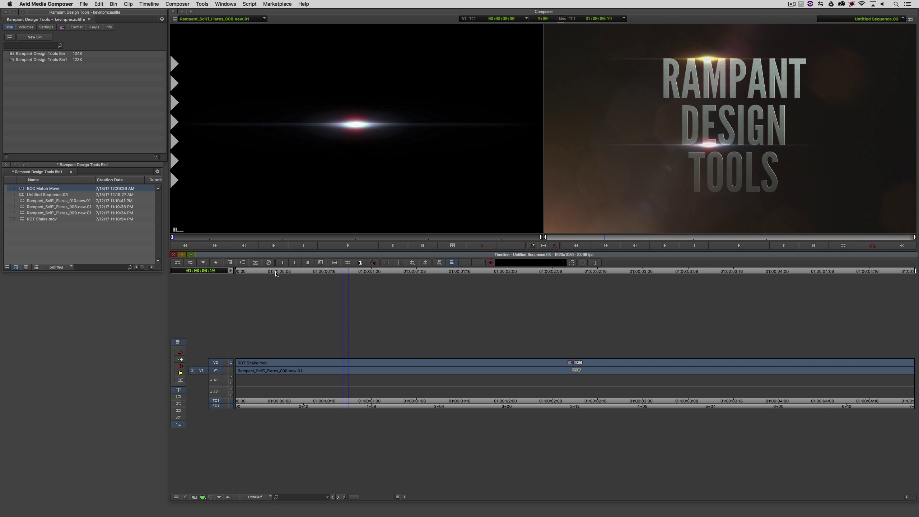
click(256, 263)
click(181, 353)
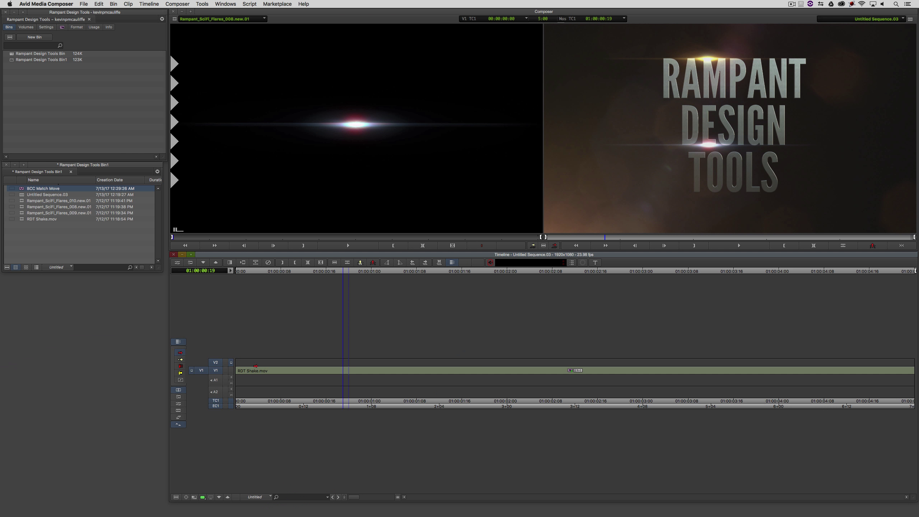
drag(239, 370, 256, 362)
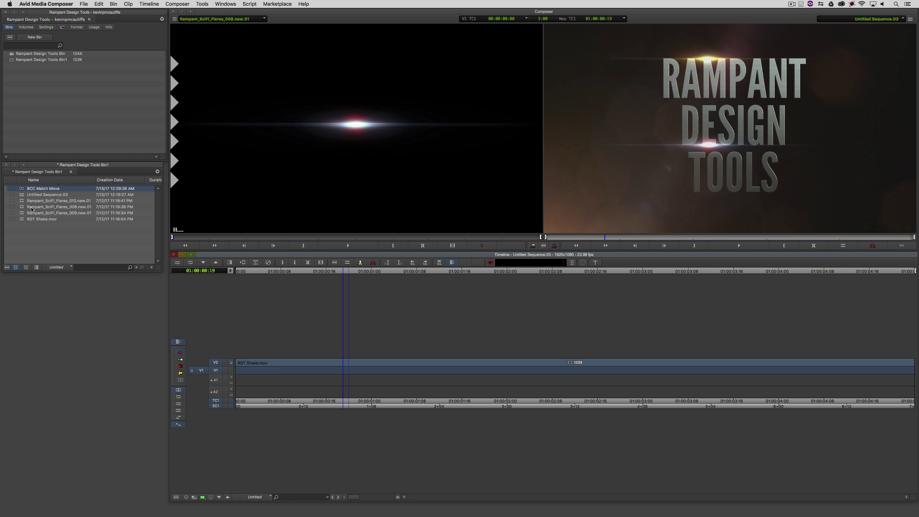
Edit Rampant_SciFi_Flares_009.new.01 onto V1 and apply BCC Match Move to the V2 title clip.
double_click(43, 213)
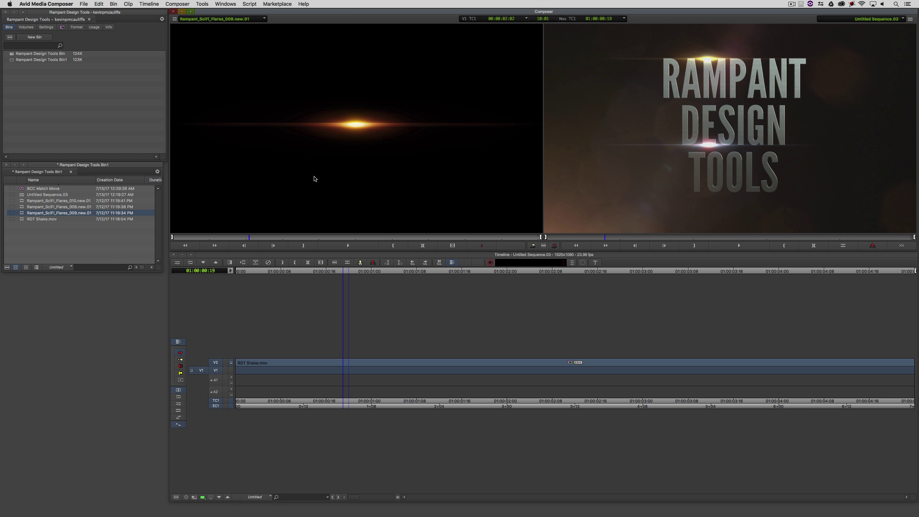
drag(314, 179, 346, 367)
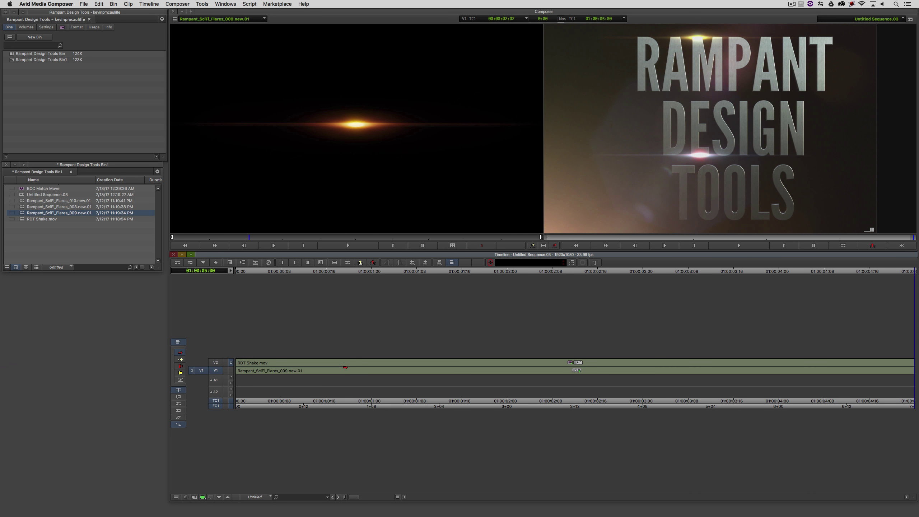
click(287, 370)
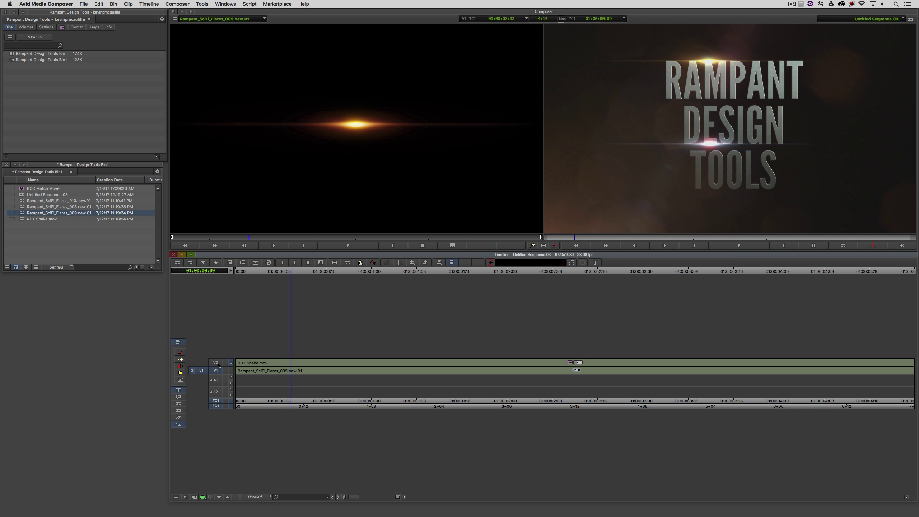
drag(201, 370, 201, 362)
drag(25, 191, 400, 363)
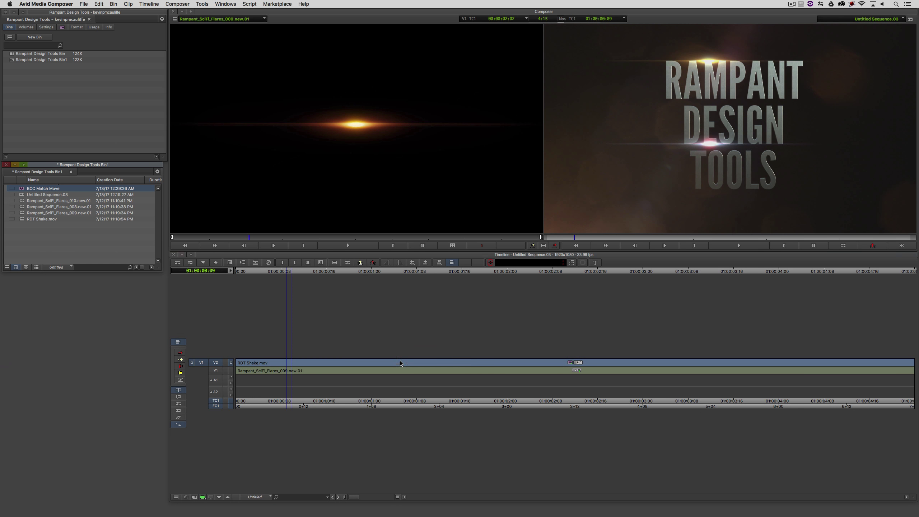
click(393, 369)
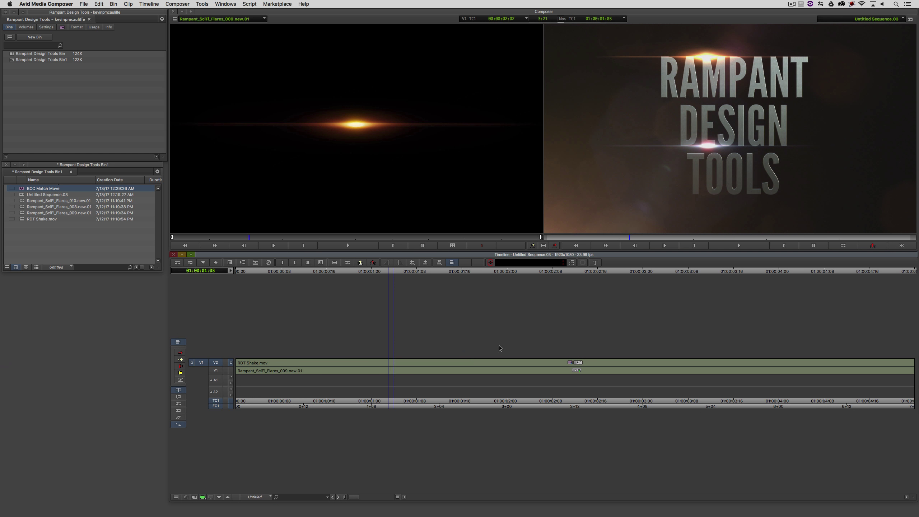
Load LS.txt from Desktop > MC_Flares as the Match Move tracker data.
key(super+8)
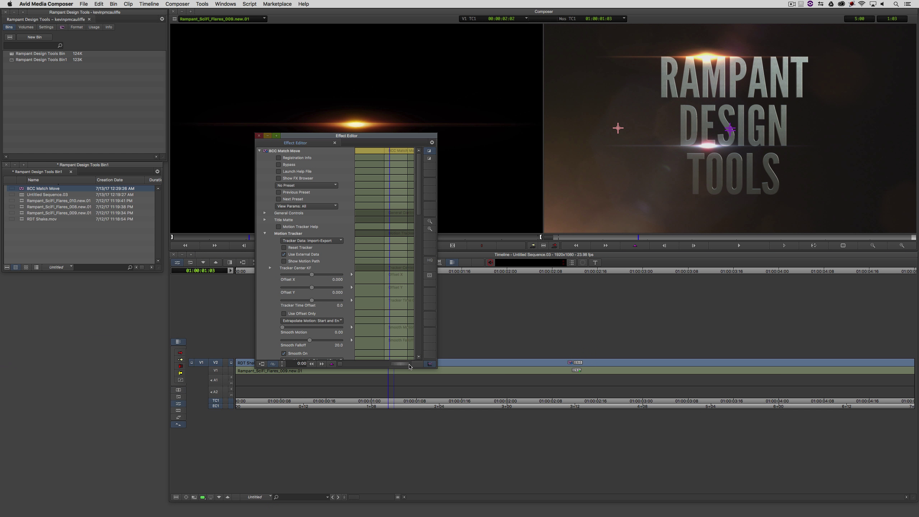
click(300, 239)
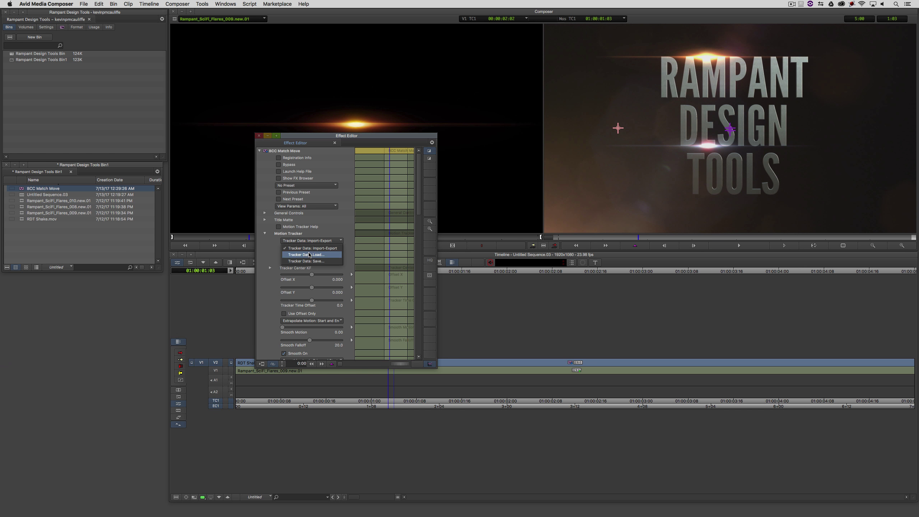
click(295, 246)
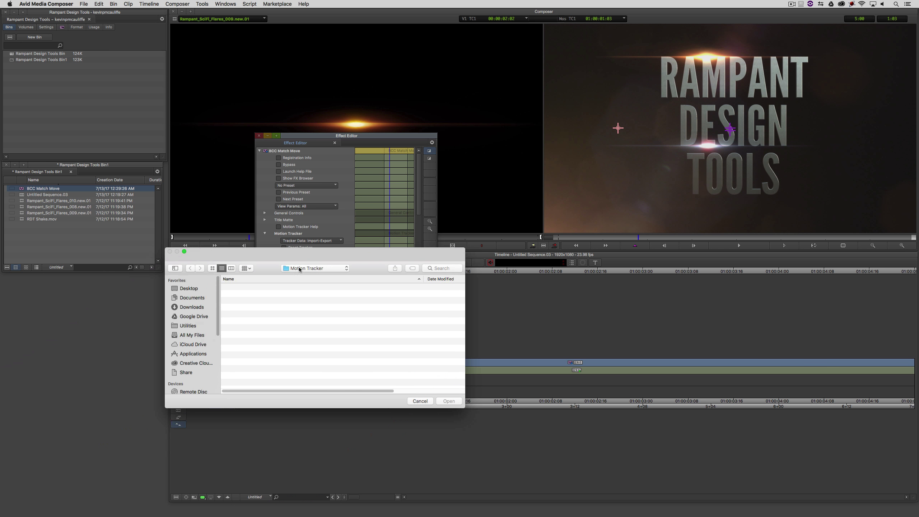
click(194, 289)
double_click(246, 287)
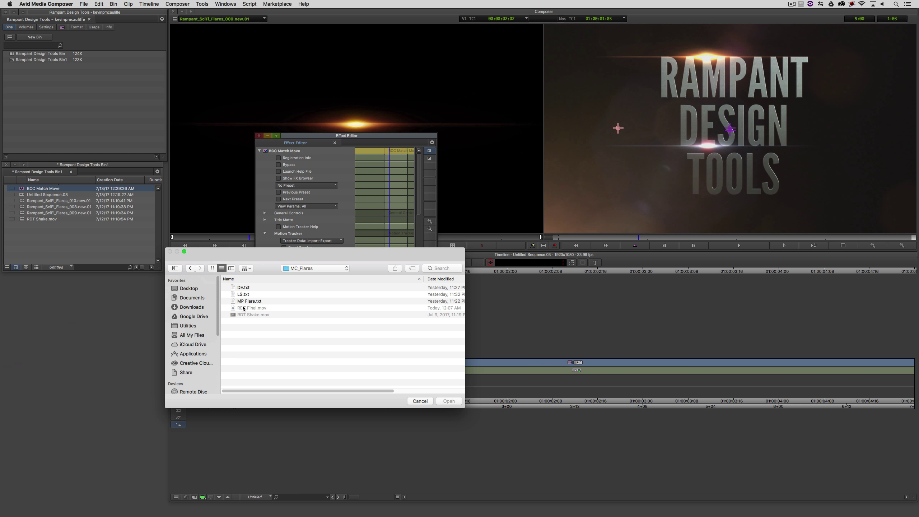
click(249, 295)
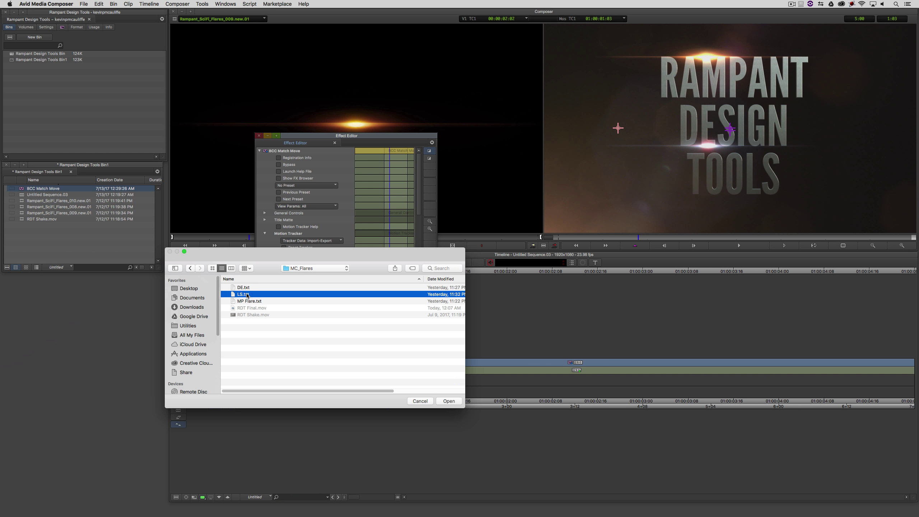
click(448, 401)
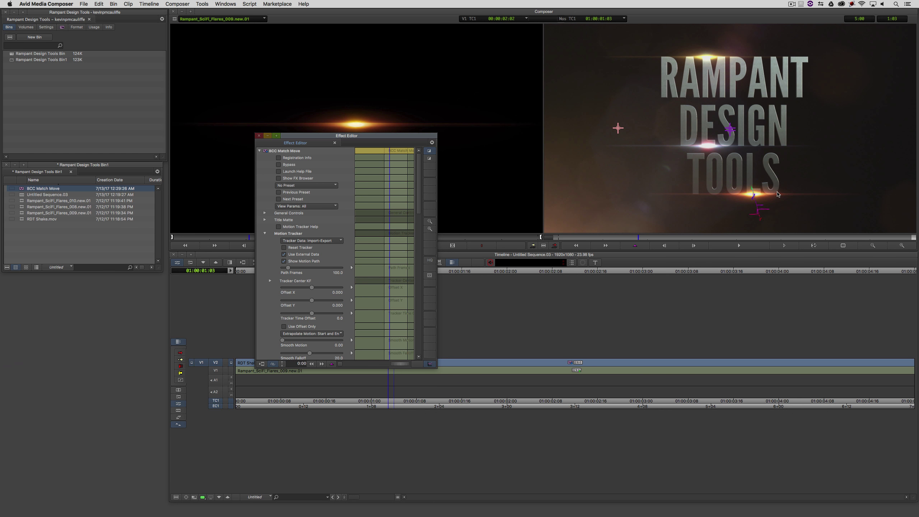
Hide the motion path, inspect the flare on TOOLS in a magnified Record view, then close the editor.
click(284, 261)
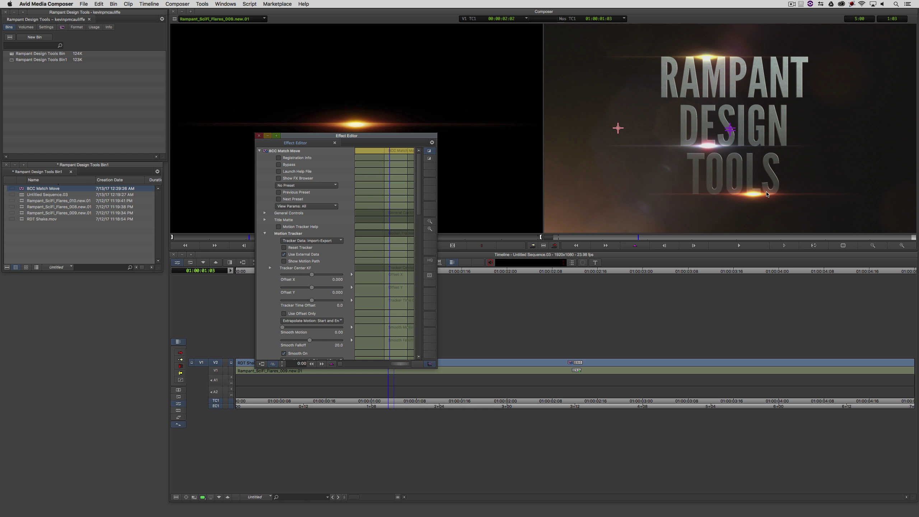
click(902, 246)
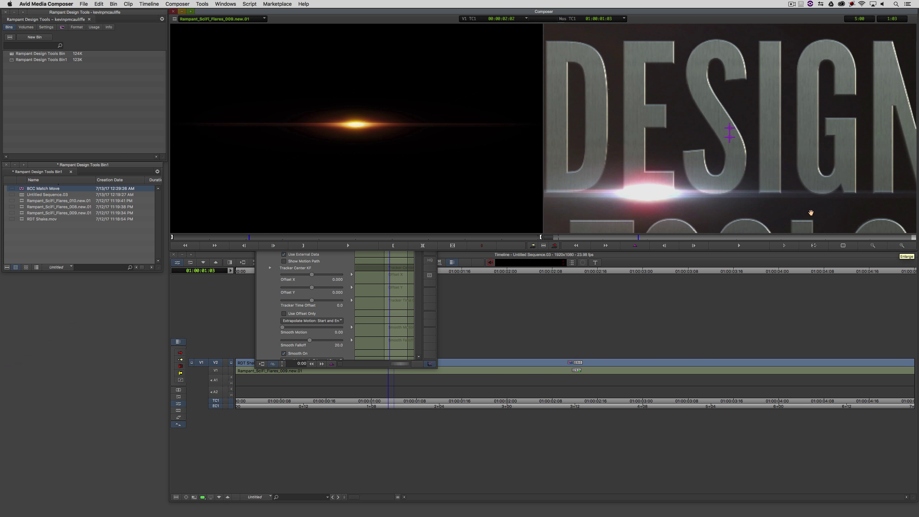
drag(811, 213, 720, 46)
drag(747, 162, 746, 133)
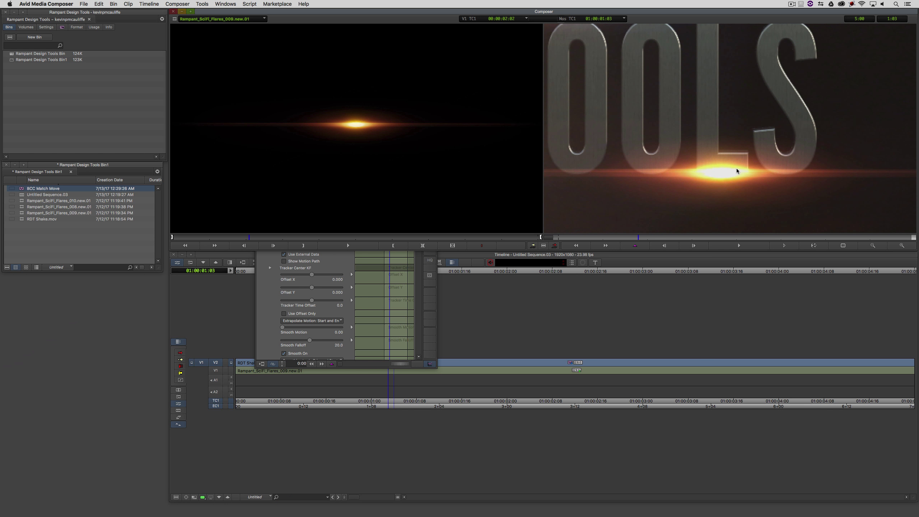
click(873, 245)
click(390, 366)
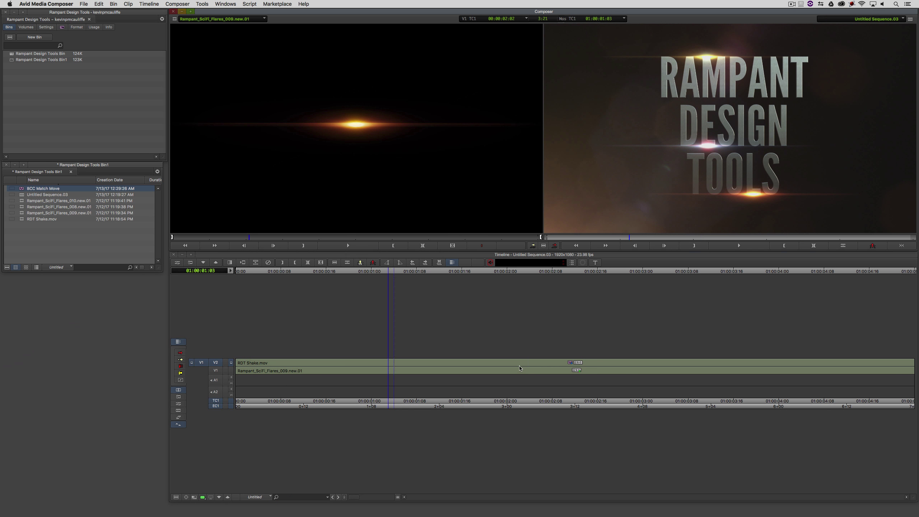
Scrub the sequence to review the tracked flares, then render the Match Move effect.
click(568, 365)
click(648, 366)
drag(674, 368, 380, 376)
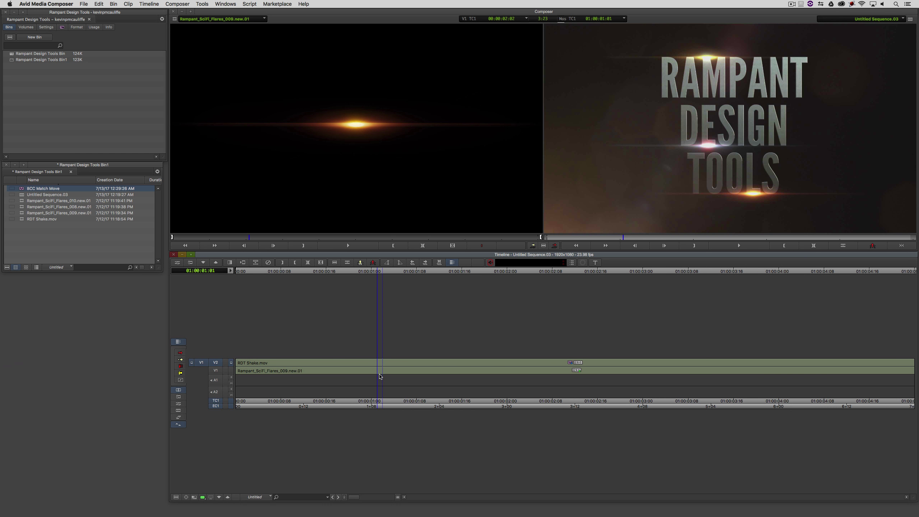
key(super+r)
click(470, 274)
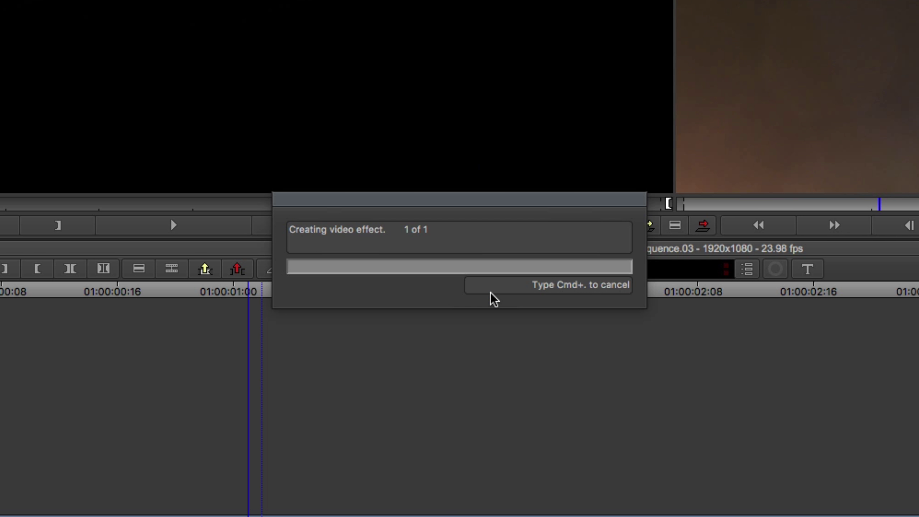